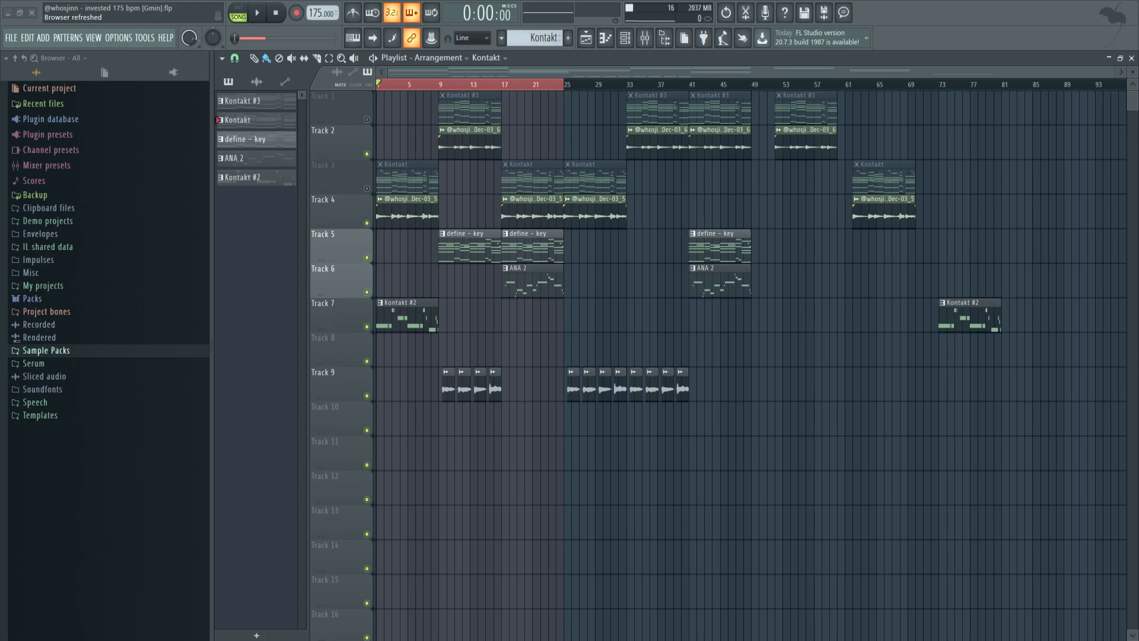
Step: Highlight the chord notes bar by bar through the eight-bar Kontakt pattern, and clear the selection
{"action": "key", "text": "space"}
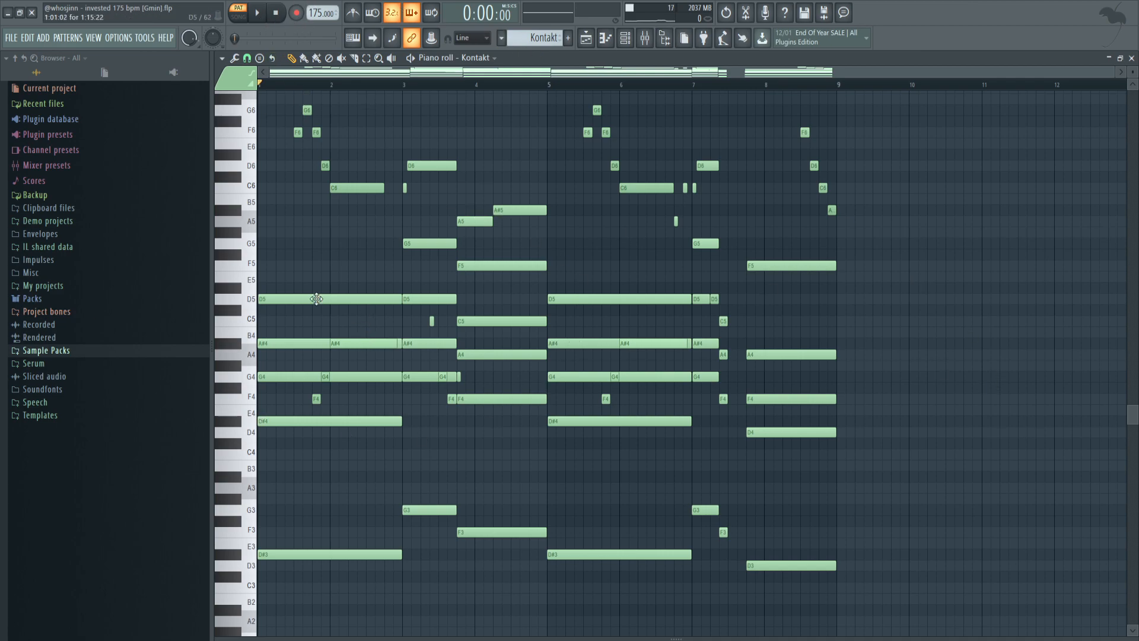
{"action": "left_click_drag", "start_coordinate": [277, 298], "coordinate": [268, 454]}
{"action": "left_click_drag", "start_coordinate": [424, 239], "coordinate": [415, 380]}
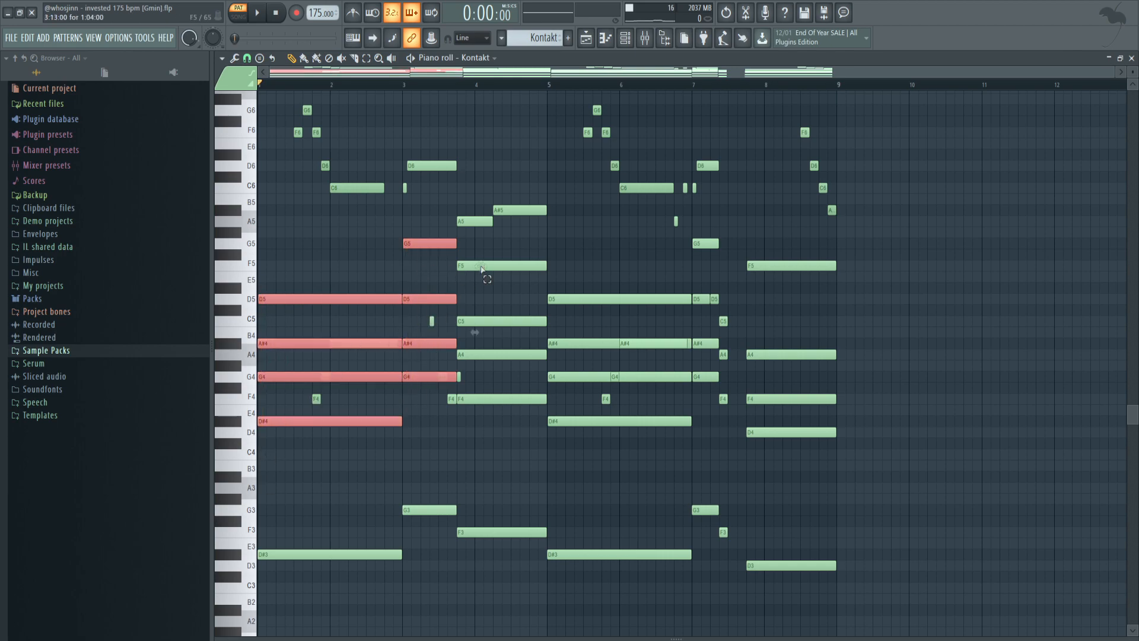
{"action": "left_click_drag", "start_coordinate": [482, 269], "coordinate": [516, 472]}
{"action": "left_click_drag", "start_coordinate": [579, 293], "coordinate": [580, 492]}
{"action": "left_click_drag", "start_coordinate": [715, 237], "coordinate": [738, 553]}
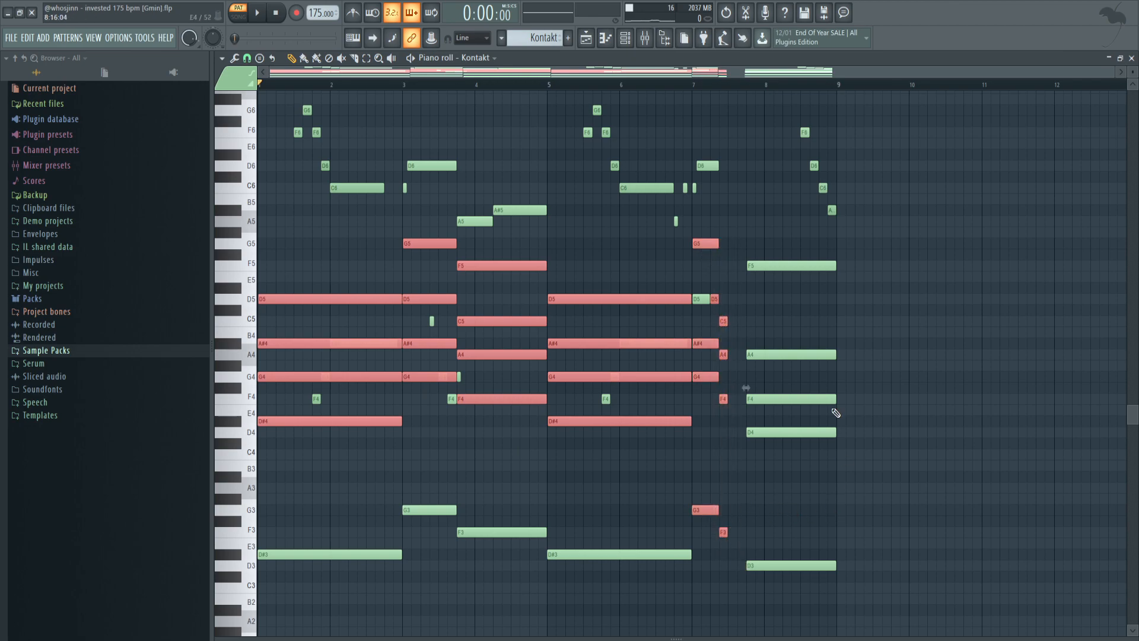
{"action": "left_click_drag", "start_coordinate": [783, 239], "coordinate": [766, 599]}
{"action": "left_click", "coordinate": [812, 520], "text": "ctrl"}
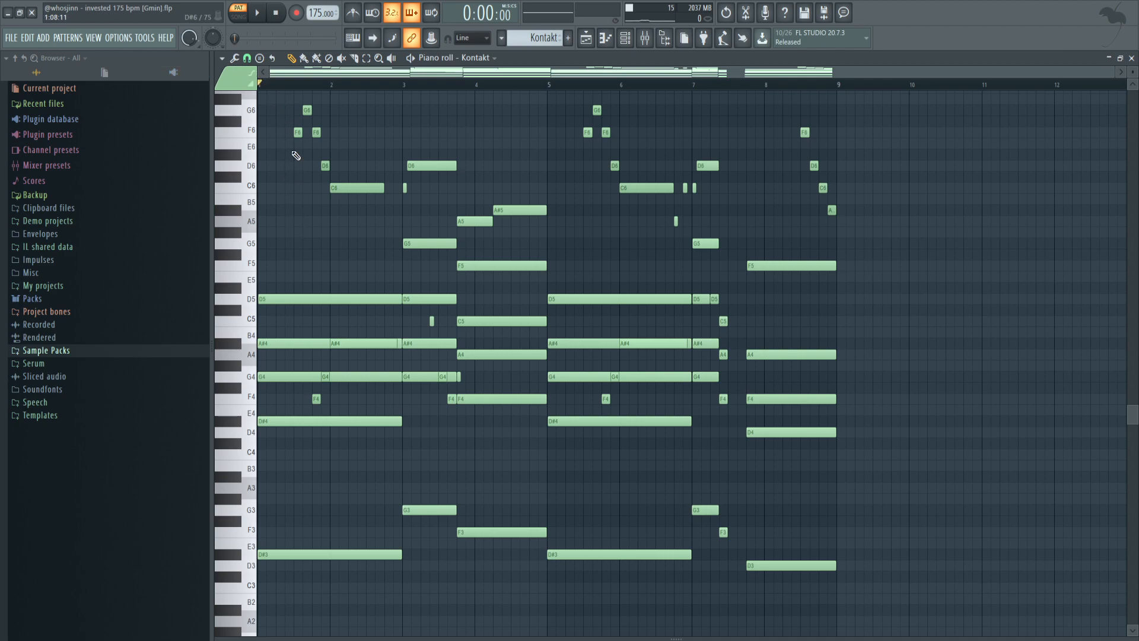
Step: Highlight the upper melody notes and the lower passing notes of the Kontakt pattern, and play the pattern
{"action": "left_click_drag", "start_coordinate": [289, 95], "coordinate": [900, 246]}
{"action": "left_click_drag", "start_coordinate": [289, 317], "coordinate": [634, 450]}
{"action": "left_click", "coordinate": [628, 454], "text": "ctrl"}
{"action": "left_click", "coordinate": [261, 18]}
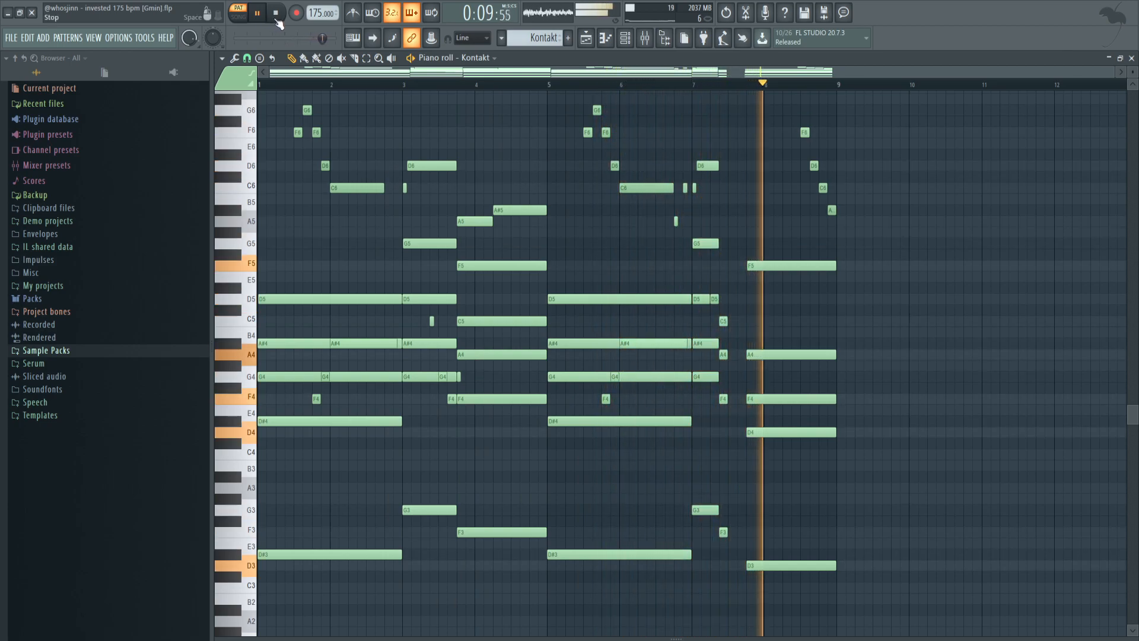
{"action": "left_click", "coordinate": [276, 18]}
Step: Highlight the F4, G4 and A#4 counter-melody notes in the first two bars and inspect their velocities
{"action": "scroll", "coordinate": [293, 103], "scroll_direction": "up", "scroll_amount": 2}
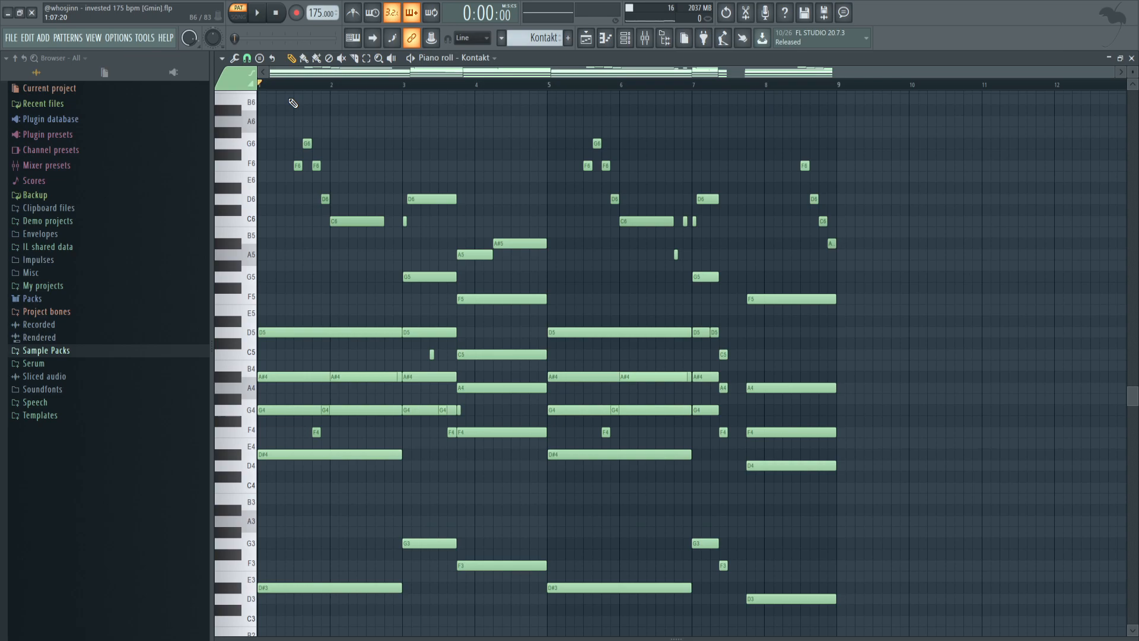
{"action": "scroll", "coordinate": [306, 266], "scroll_direction": "down", "scroll_amount": 3}
{"action": "left_click_drag", "start_coordinate": [289, 206], "coordinate": [520, 426]}
{"action": "left_click", "coordinate": [329, 342], "text": "ctrl"}
{"action": "scroll", "coordinate": [338, 333], "scroll_direction": "up", "scroll_amount": 3}
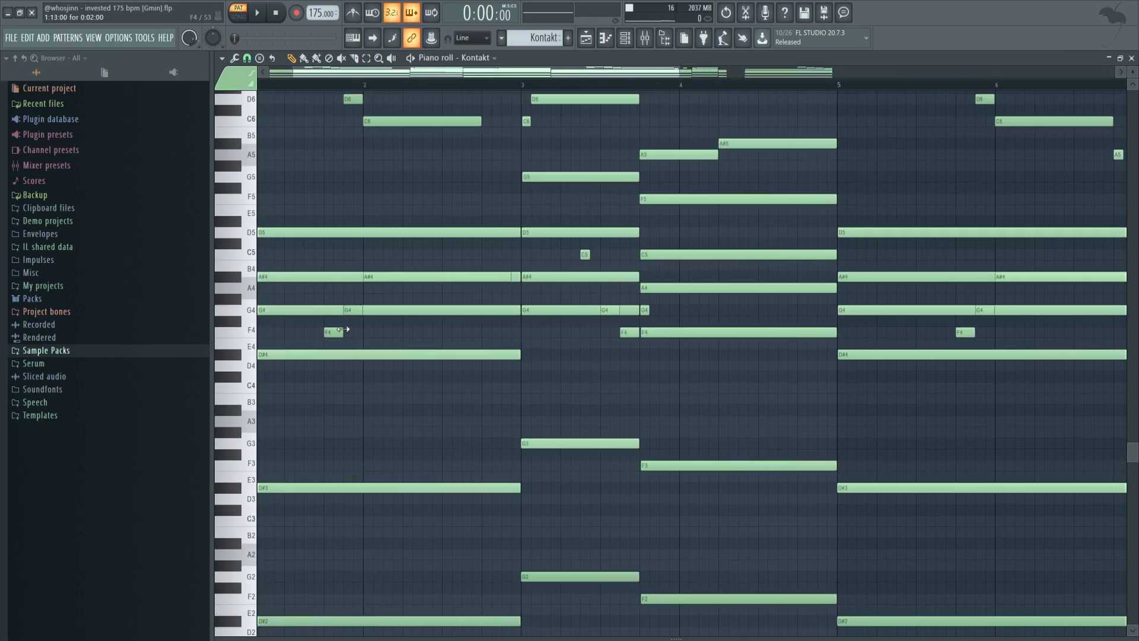
{"action": "left_click_drag", "start_coordinate": [336, 337], "coordinate": [305, 315]}
{"action": "left_click_drag", "start_coordinate": [525, 638], "coordinate": [480, 314]}
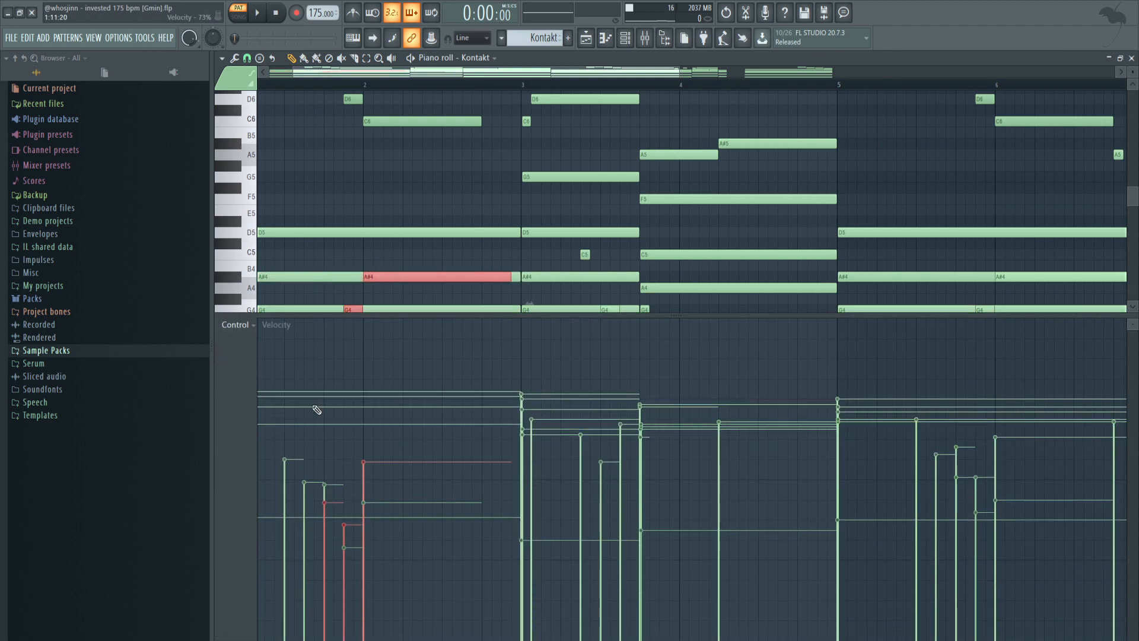
{"action": "right_click", "coordinate": [386, 313]}
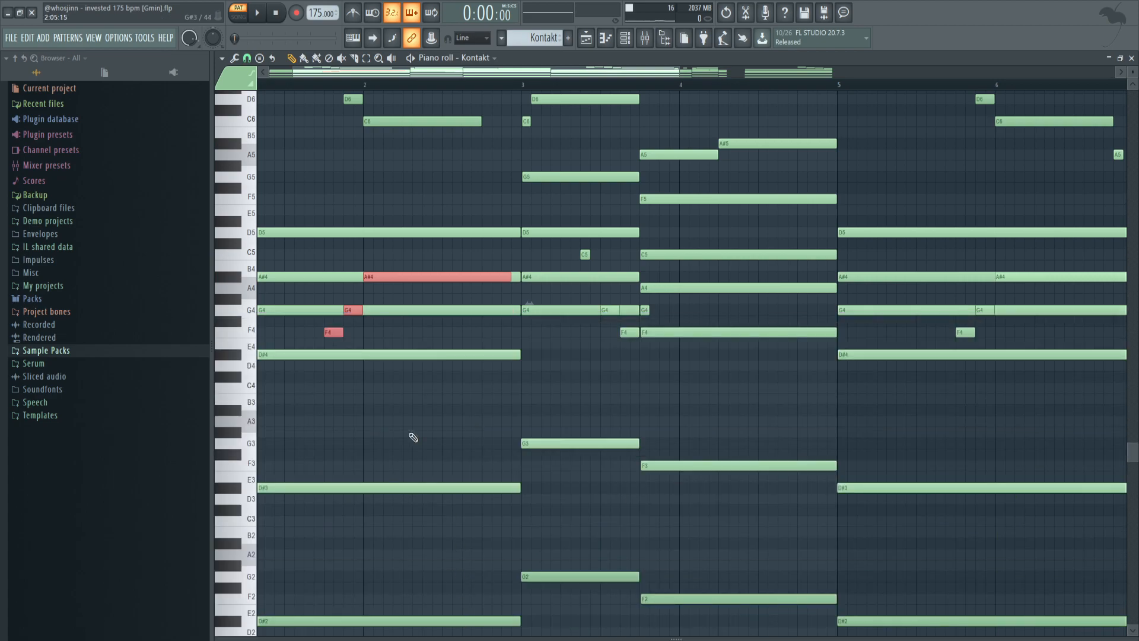
{"action": "left_click", "coordinate": [410, 435], "text": "ctrl"}
Step: Highlight the counter-melody notes within the bar 3 chord of the Kontakt pattern, and clear the selection
{"action": "scroll", "coordinate": [366, 375], "scroll_direction": "down", "scroll_amount": 3}
{"action": "left_click_drag", "start_coordinate": [463, 245], "coordinate": [487, 341]}
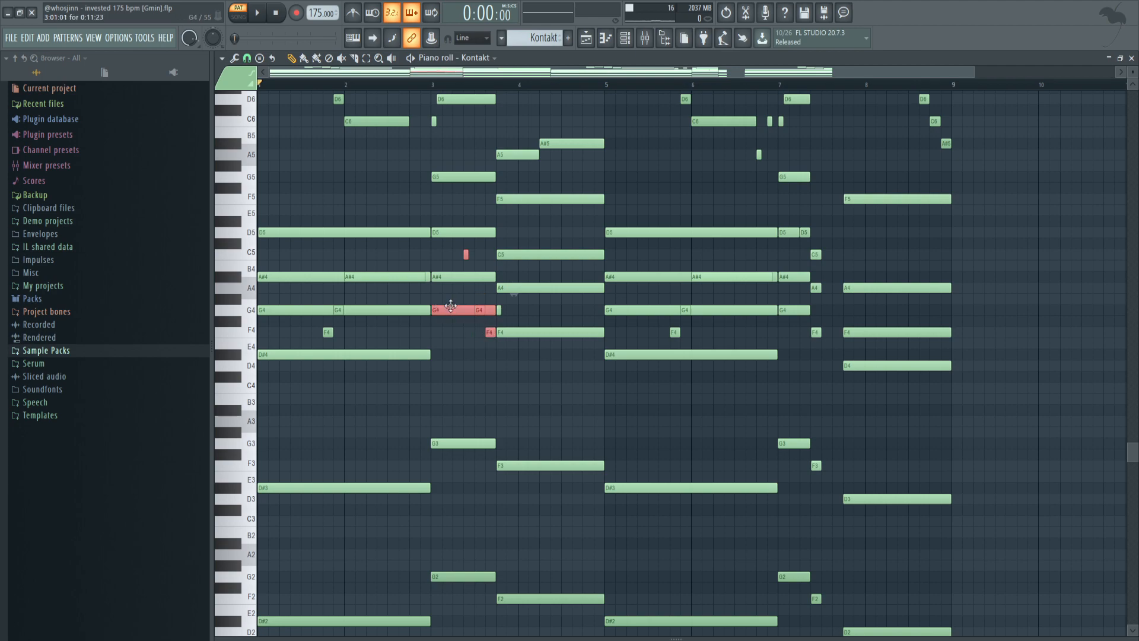
{"action": "left_click", "coordinate": [508, 377], "text": "ctrl"}
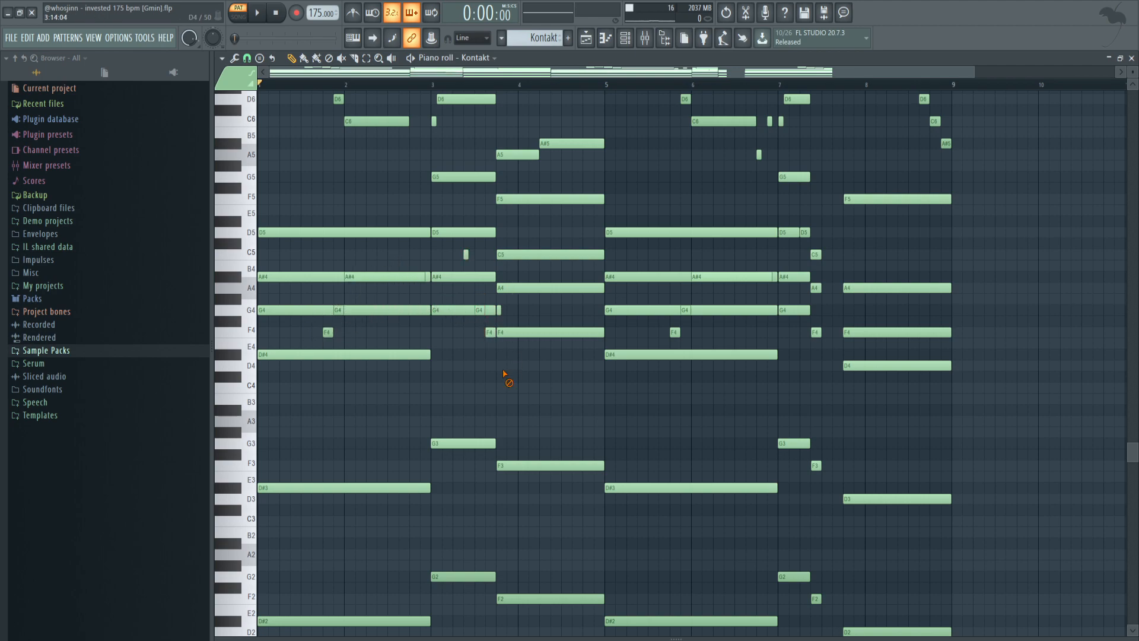
{"action": "scroll", "coordinate": [437, 309], "scroll_direction": "down", "scroll_amount": 2}
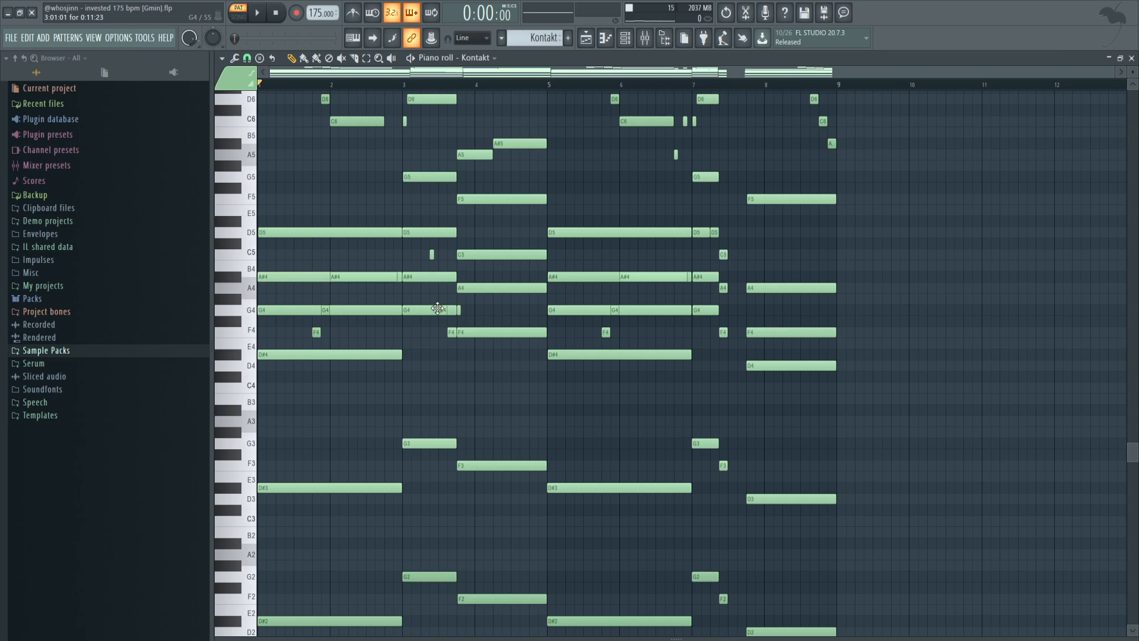
{"action": "left_click_drag", "start_coordinate": [411, 239], "coordinate": [462, 359]}
{"action": "left_click", "coordinate": [464, 359], "text": "ctrl"}
{"action": "scroll", "coordinate": [676, 299], "scroll_direction": "up", "scroll_amount": 1}
Step: Highlight the short chord from C5 down to F2 in bar 7 of the Kontakt pattern, and deselect it
{"action": "left_click_drag", "start_coordinate": [739, 289], "coordinate": [521, 222]}
{"action": "scroll", "coordinate": [495, 119], "scroll_direction": "up", "scroll_amount": 1}
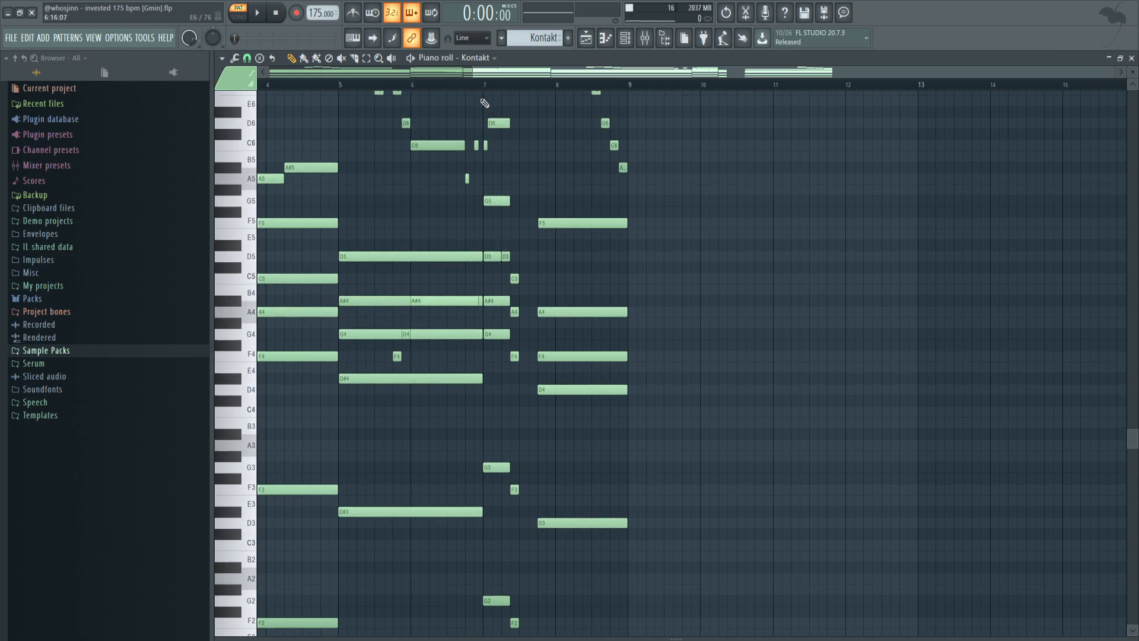
{"action": "scroll", "coordinate": [675, 235], "scroll_direction": "up", "scroll_amount": 1, "text": "ctrl"}
{"action": "left_click_drag", "start_coordinate": [682, 211], "coordinate": [608, 112]}
{"action": "left_click_drag", "start_coordinate": [599, 124], "coordinate": [618, 626]}
{"action": "left_click", "coordinate": [650, 492], "text": "ctrl"}
{"action": "scroll", "coordinate": [656, 488], "scroll_direction": "up", "scroll_amount": 2}
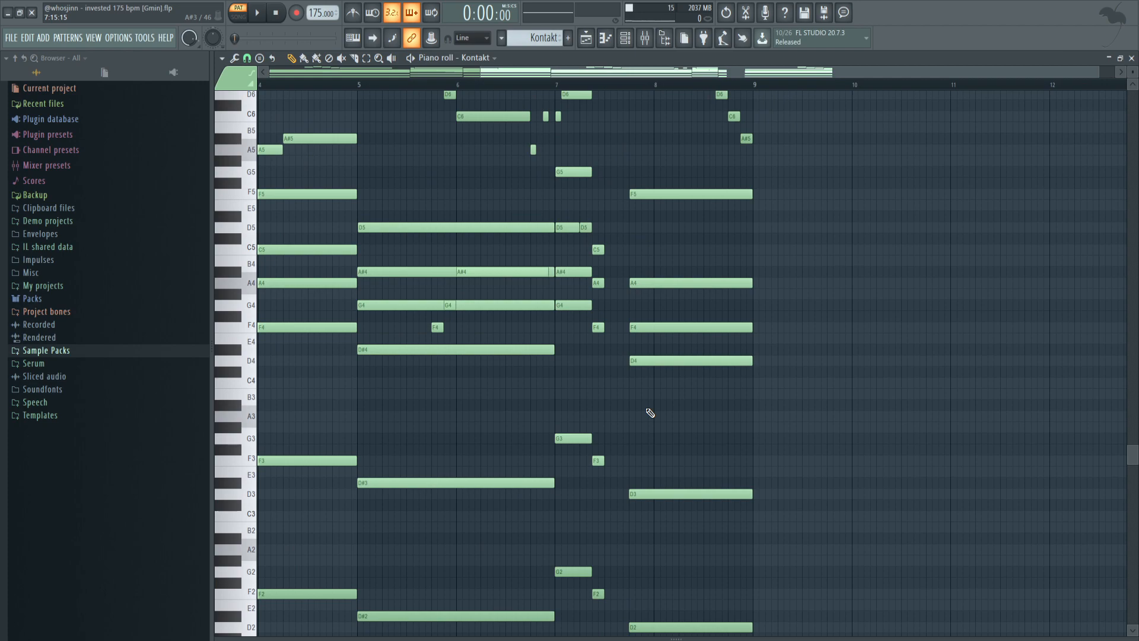
Step: Highlight the closing chord from F5 down to D2 in the last bars, and clear the selection
{"action": "left_click_drag", "start_coordinate": [709, 169], "coordinate": [707, 572]}
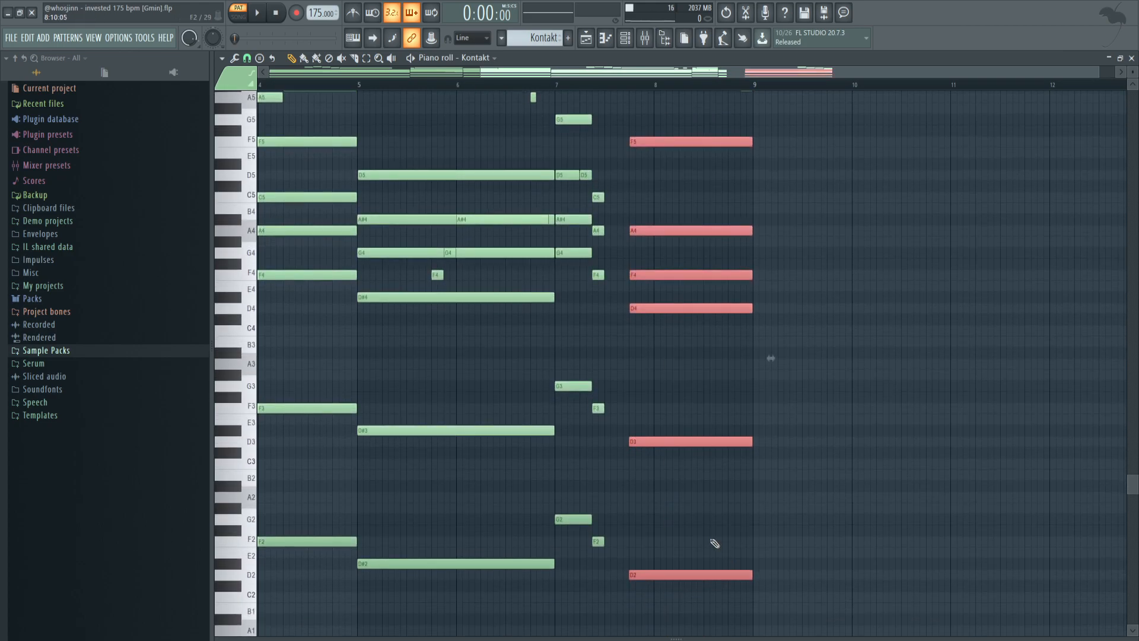
{"action": "scroll", "coordinate": [715, 540], "scroll_direction": "down", "scroll_amount": 1, "text": "ctrl"}
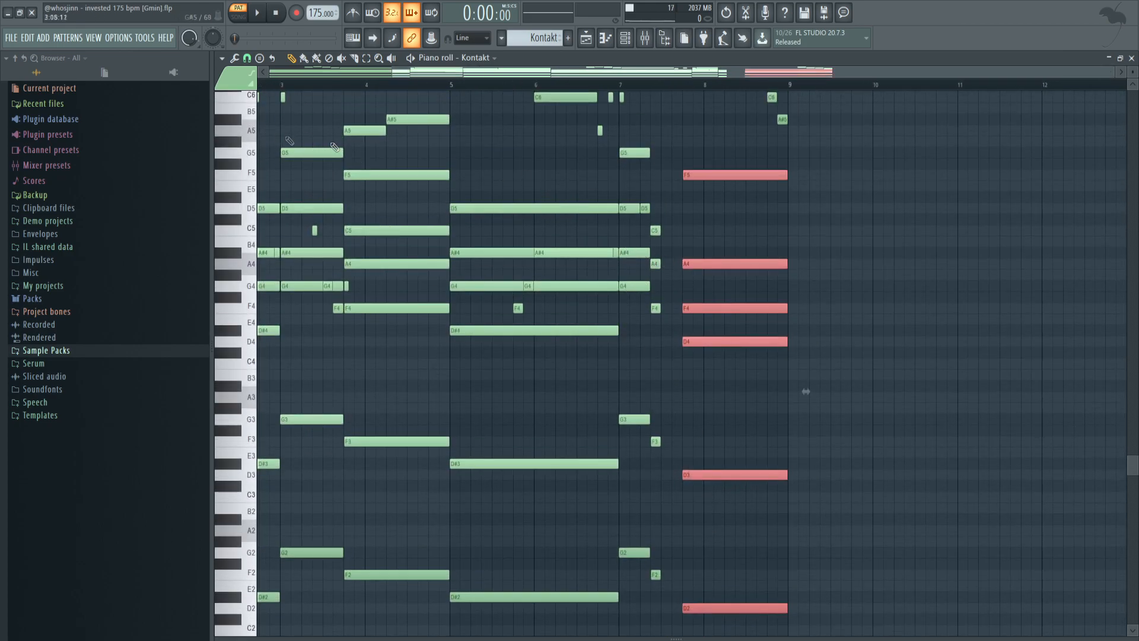
{"action": "left_click", "coordinate": [909, 423], "text": "ctrl"}
{"action": "scroll", "coordinate": [861, 395], "scroll_direction": "up", "scroll_amount": 2}
{"action": "scroll", "coordinate": [714, 380], "scroll_direction": "down", "scroll_amount": 1, "text": "ctrl"}
{"action": "scroll", "coordinate": [653, 350], "scroll_direction": "up", "scroll_amount": 2}
{"action": "left_click_drag", "start_coordinate": [911, 291], "coordinate": [219, 149]}
{"action": "left_click", "coordinate": [456, 136], "text": "ctrl"}
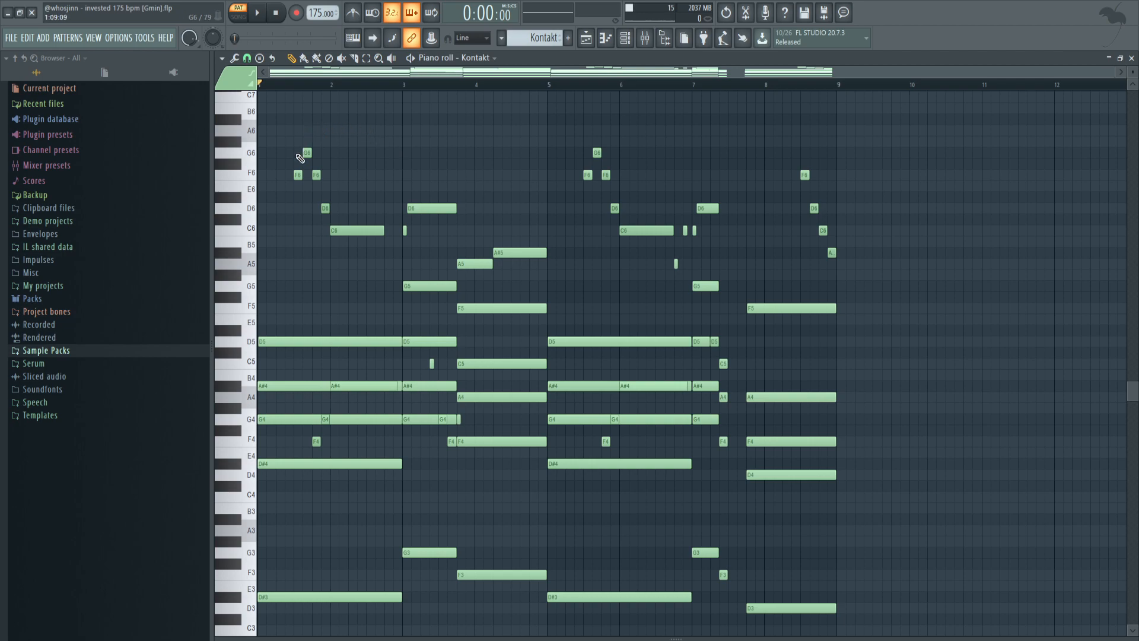
Step: Highlight the high melody phrases in the opening bars and in bars 5 to 7, and clear the selection
{"action": "left_click_drag", "start_coordinate": [281, 134], "coordinate": [348, 240]}
{"action": "left_click", "coordinate": [292, 195], "text": "ctrl"}
{"action": "left_click_drag", "start_coordinate": [292, 189], "coordinate": [309, 134]}
{"action": "left_click_drag", "start_coordinate": [320, 150], "coordinate": [452, 175]}
{"action": "left_click", "coordinate": [395, 248], "text": "ctrl"}
{"action": "left_click_drag", "start_coordinate": [543, 126], "coordinate": [730, 269]}
{"action": "left_click", "coordinate": [734, 259], "text": "ctrl"}
Step: Highlight the chord notes of the Kontakt #3 pattern in the piano roll, and deselect them
{"action": "scroll", "coordinate": [740, 378], "scroll_direction": "up", "scroll_amount": 3}
{"action": "scroll", "coordinate": [739, 379], "scroll_direction": "down", "scroll_amount": 3}
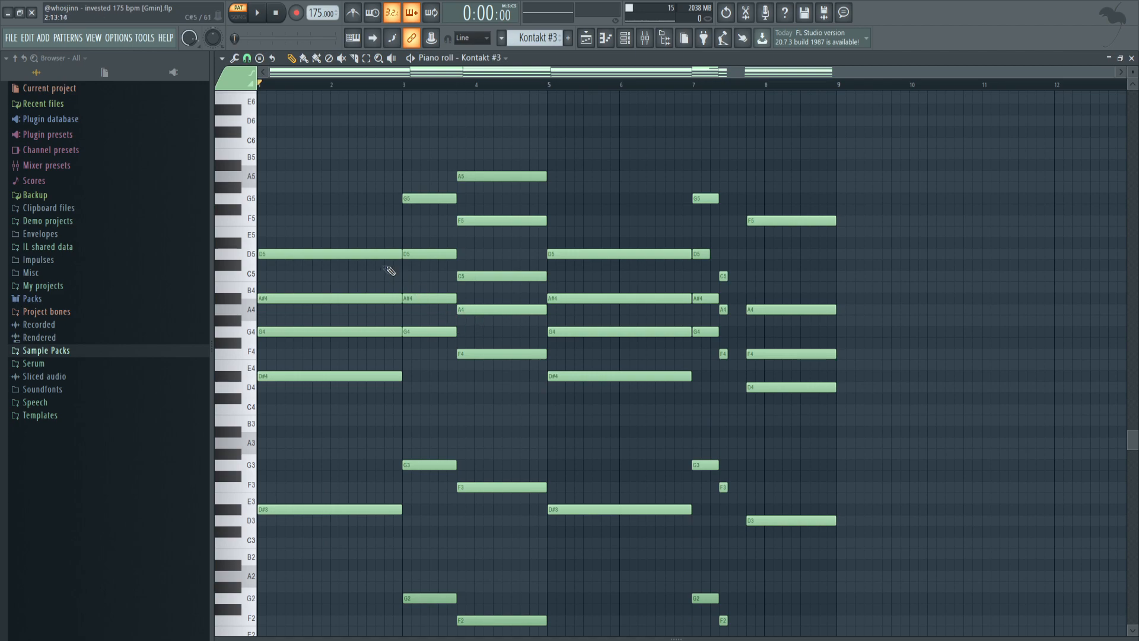
{"action": "left_click_drag", "start_coordinate": [341, 148], "coordinate": [893, 620]}
{"action": "left_click", "coordinate": [891, 559], "text": "ctrl"}
{"action": "scroll", "coordinate": [858, 555], "scroll_direction": "up", "scroll_amount": 2}
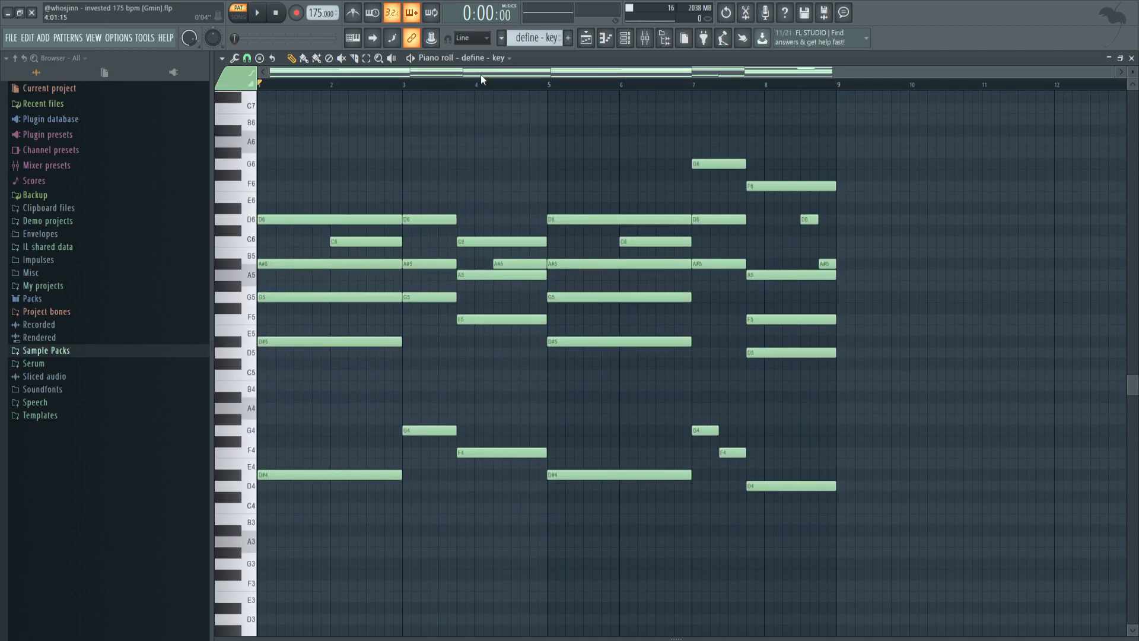
Step: Highlight all notes of the define - key pattern in the piano roll, and clear the selection
{"action": "left_click", "coordinate": [626, 37]}
{"action": "key", "text": "F6"}
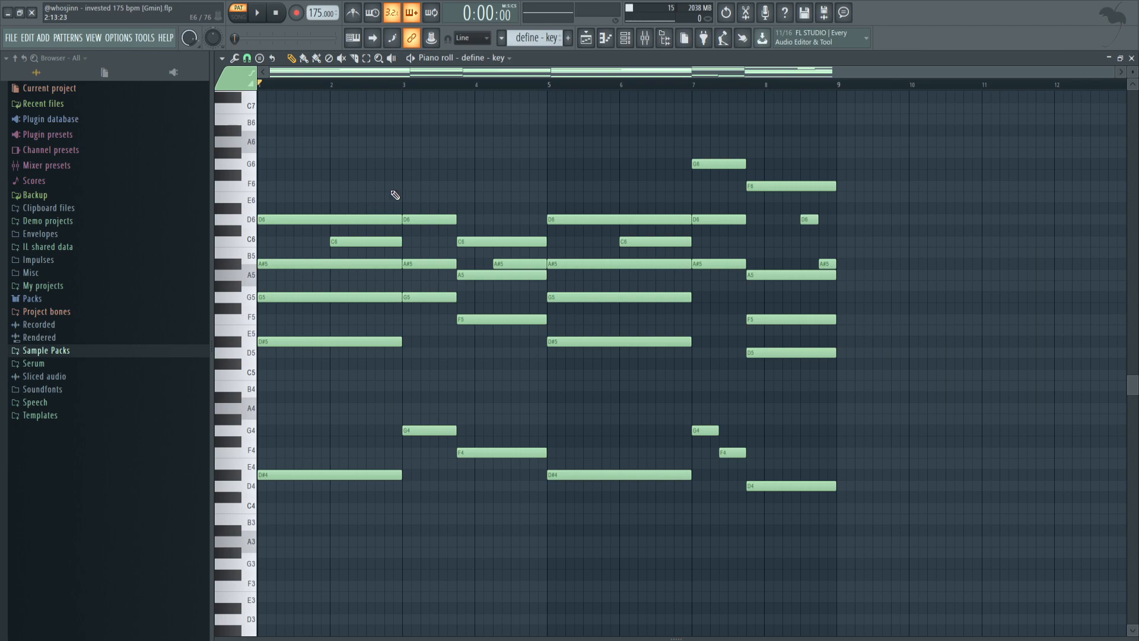
{"action": "left_click_drag", "start_coordinate": [346, 96], "coordinate": [879, 615]}
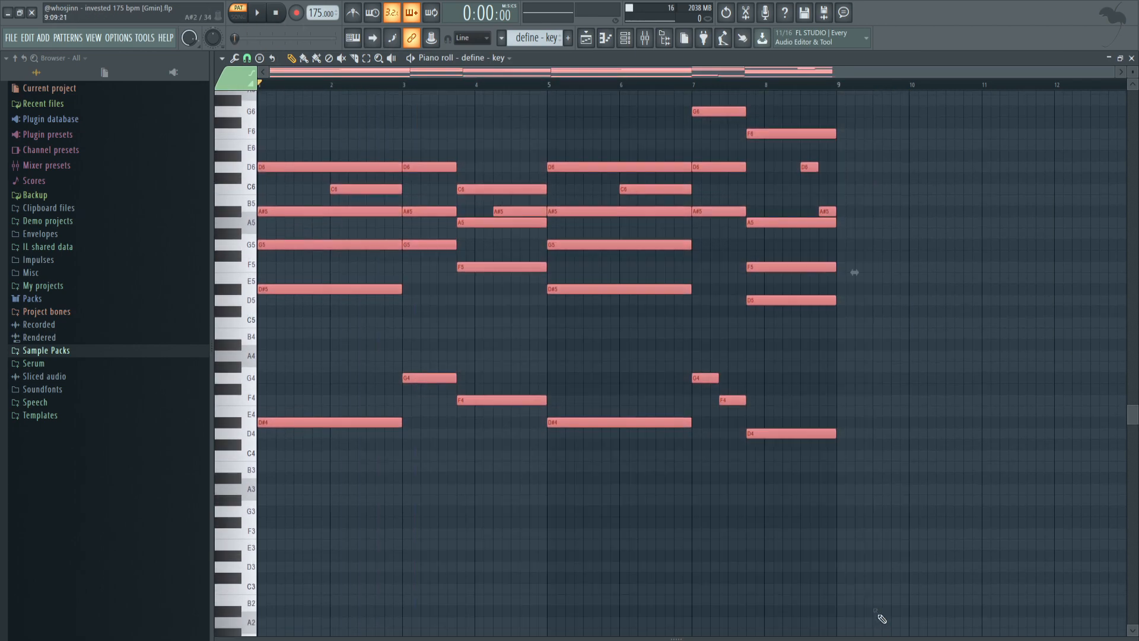
{"action": "scroll", "coordinate": [843, 510], "scroll_direction": "up", "scroll_amount": 2}
{"action": "left_click", "coordinate": [854, 478], "text": "ctrl"}
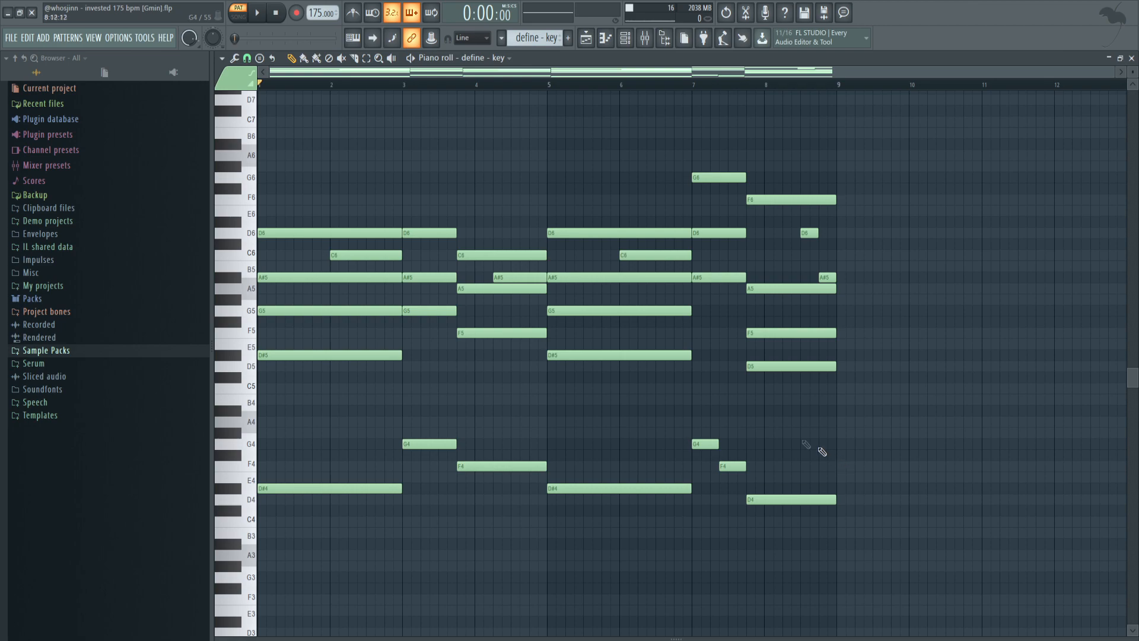
Step: Highlight the moving C6 and A#5 melody notes in the define - key pattern, and play the pattern
{"action": "left_click_drag", "start_coordinate": [350, 239], "coordinate": [408, 277]}
{"action": "left_click", "coordinate": [498, 276], "text": "ctrl+shift"}
{"action": "left_click", "coordinate": [424, 277], "text": "ctrl+shift"}
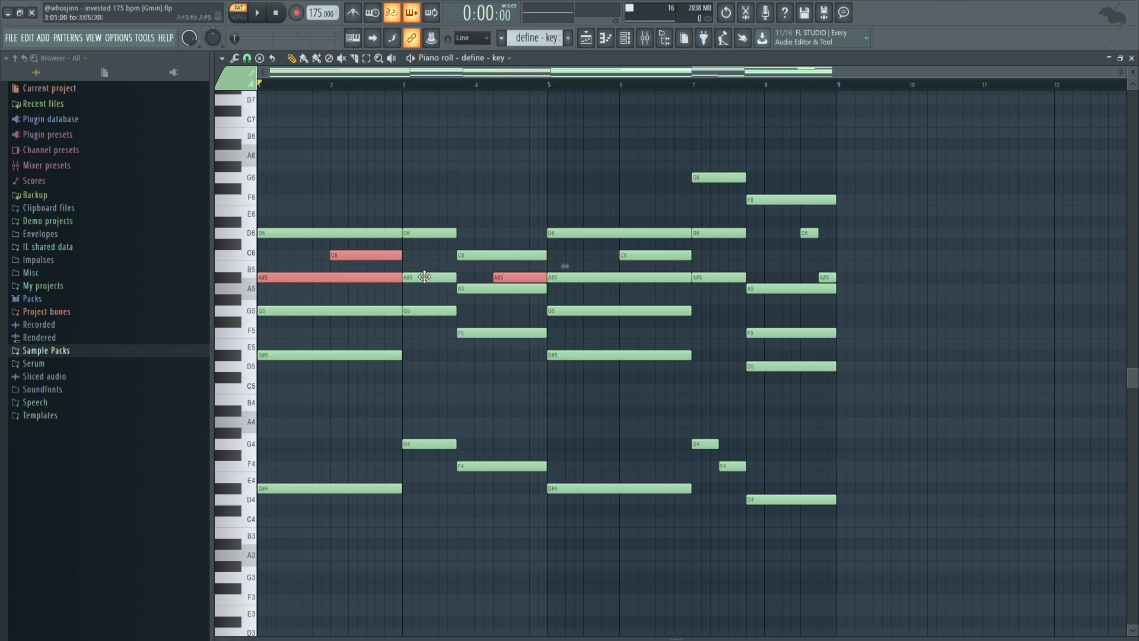
{"action": "left_click", "coordinate": [650, 255], "text": "ctrl+shift"}
{"action": "left_click_drag", "start_coordinate": [798, 239], "coordinate": [836, 290]}
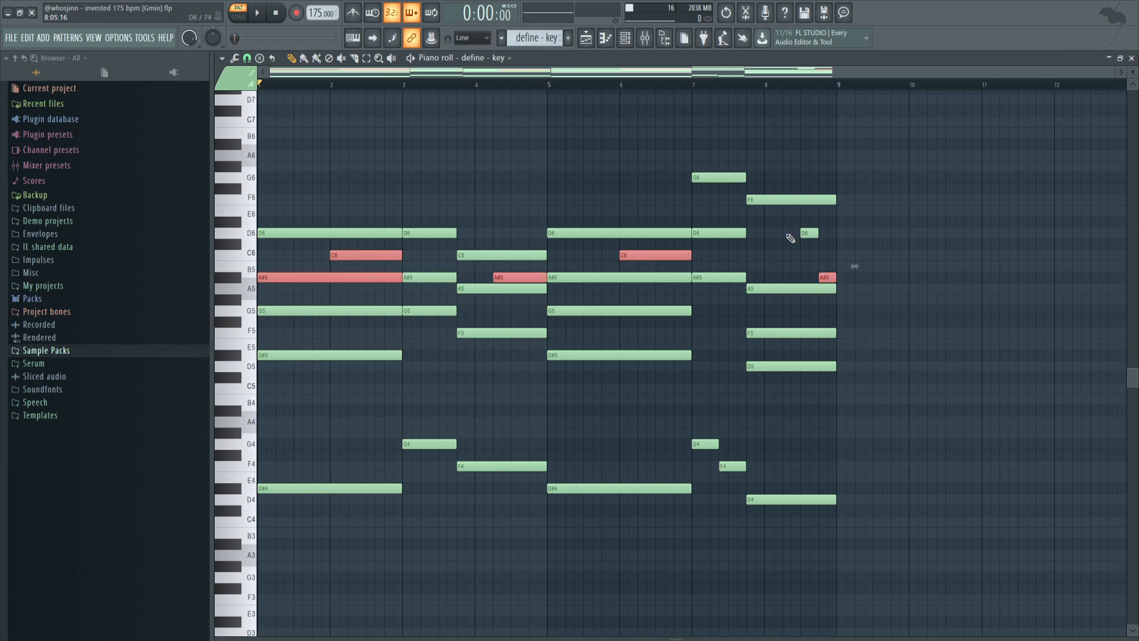
{"action": "left_click", "coordinate": [864, 307], "text": "ctrl"}
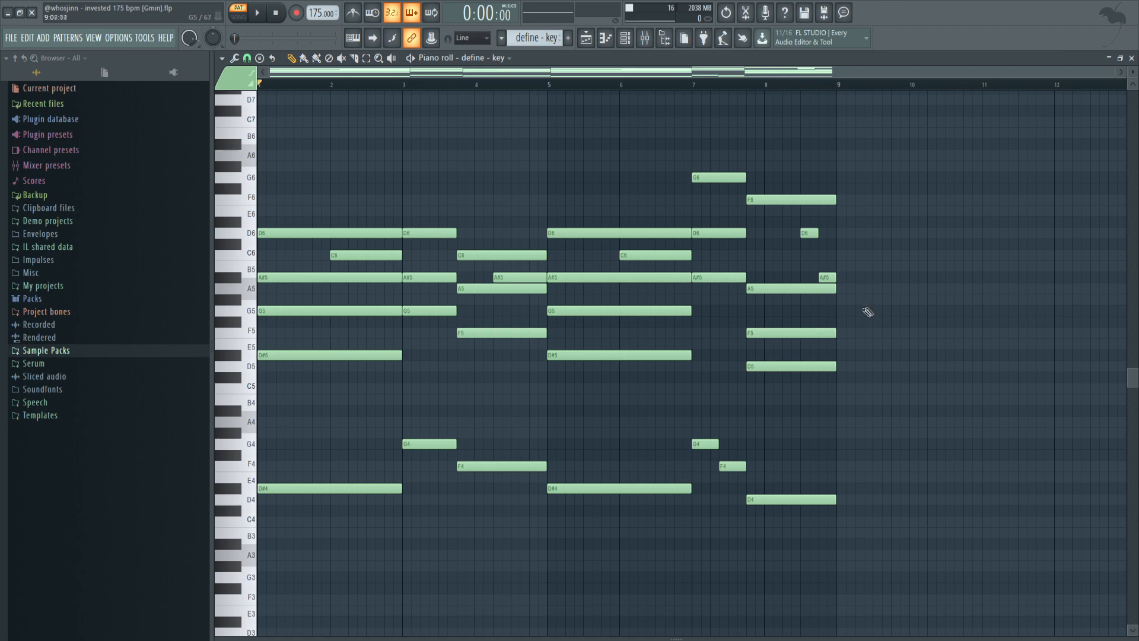
{"action": "left_click", "coordinate": [256, 13]}
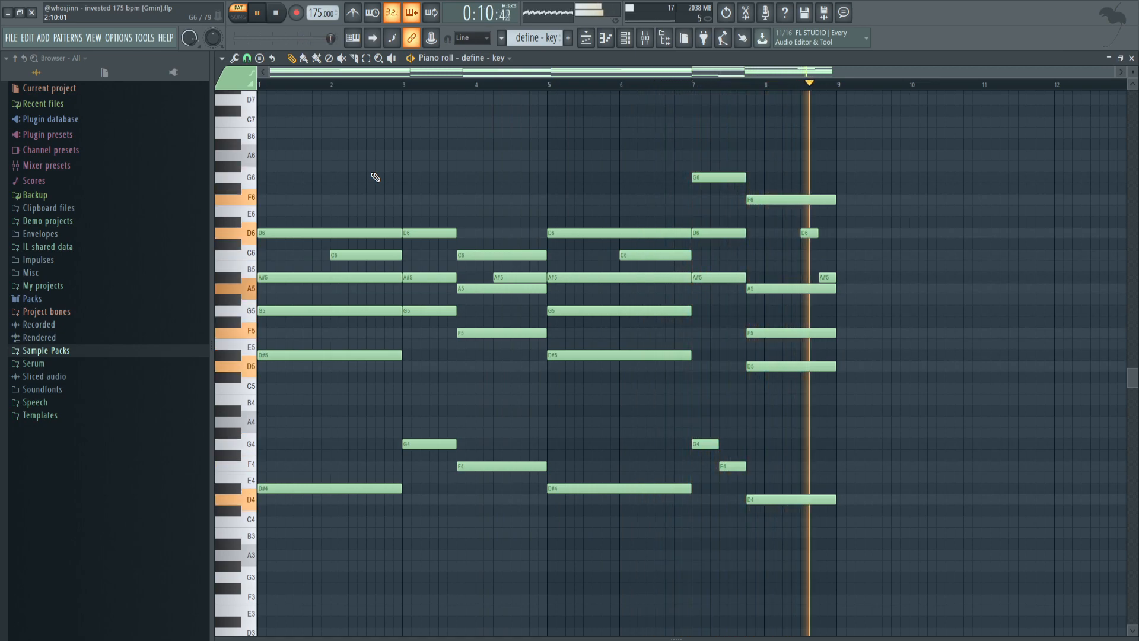
{"action": "key", "text": "space"}
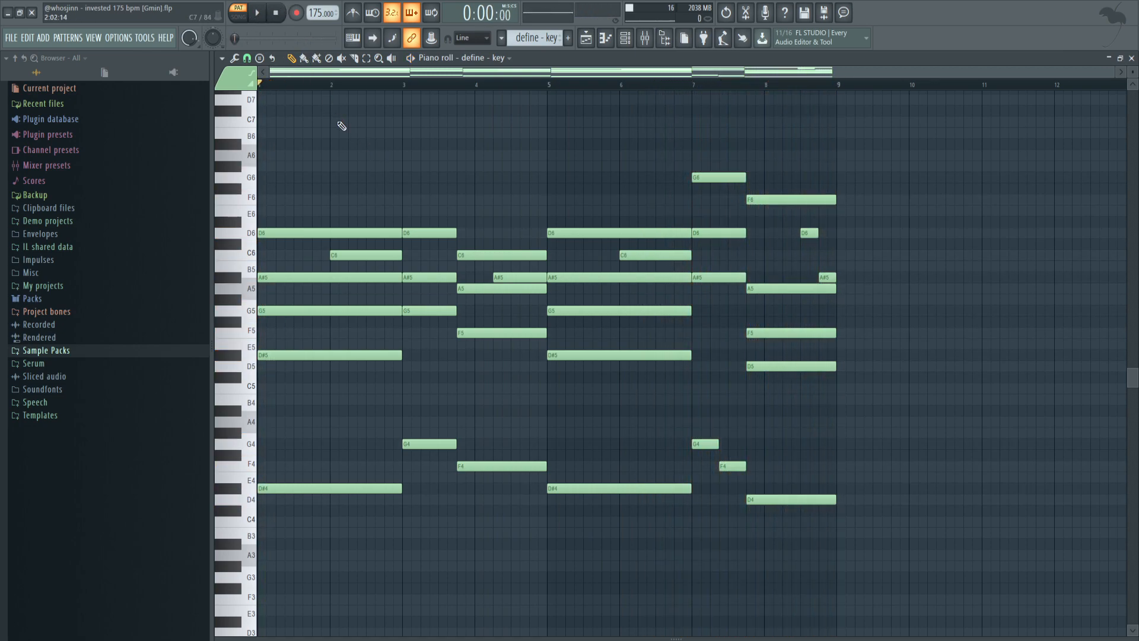
Step: Return to the playlist and play the arrangement from bar 9 with only tracks 2 and 5 active
{"action": "key", "text": "F5"}
{"action": "key", "text": "l"}
{"action": "scroll", "coordinate": [427, 194], "scroll_direction": "up", "scroll_amount": 1}
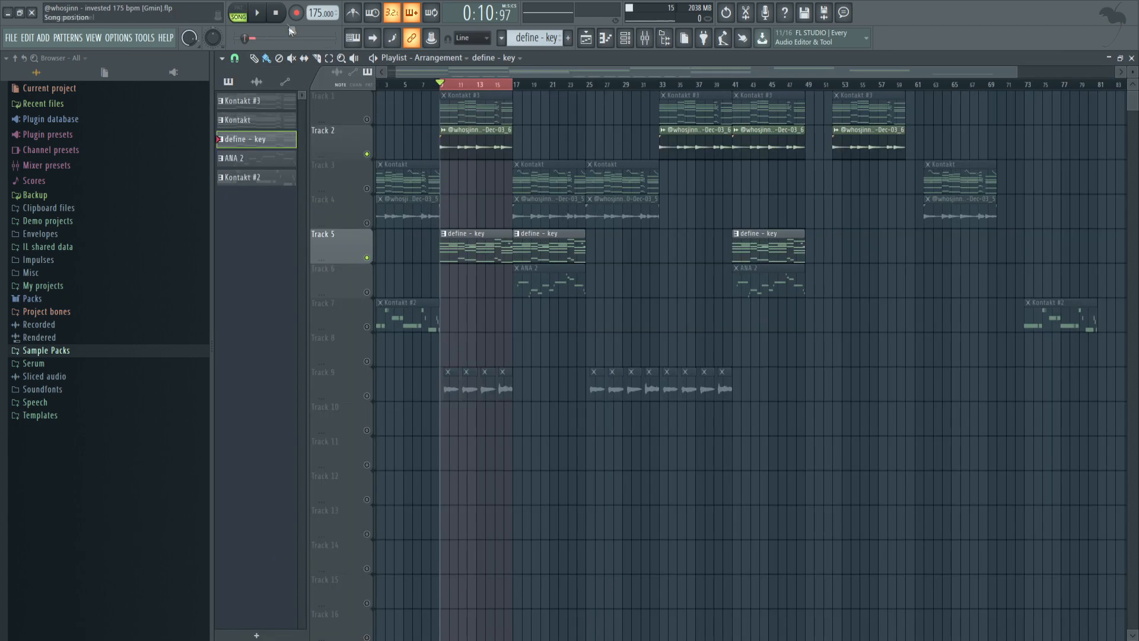
{"action": "left_click", "coordinate": [259, 13]}
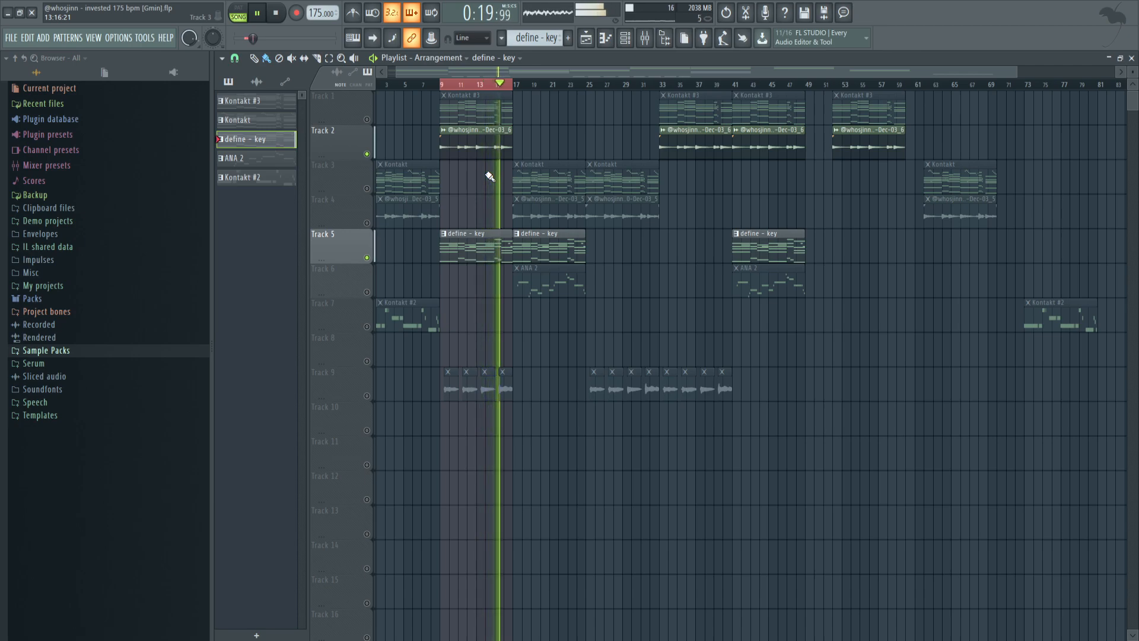
{"action": "key", "text": "space"}
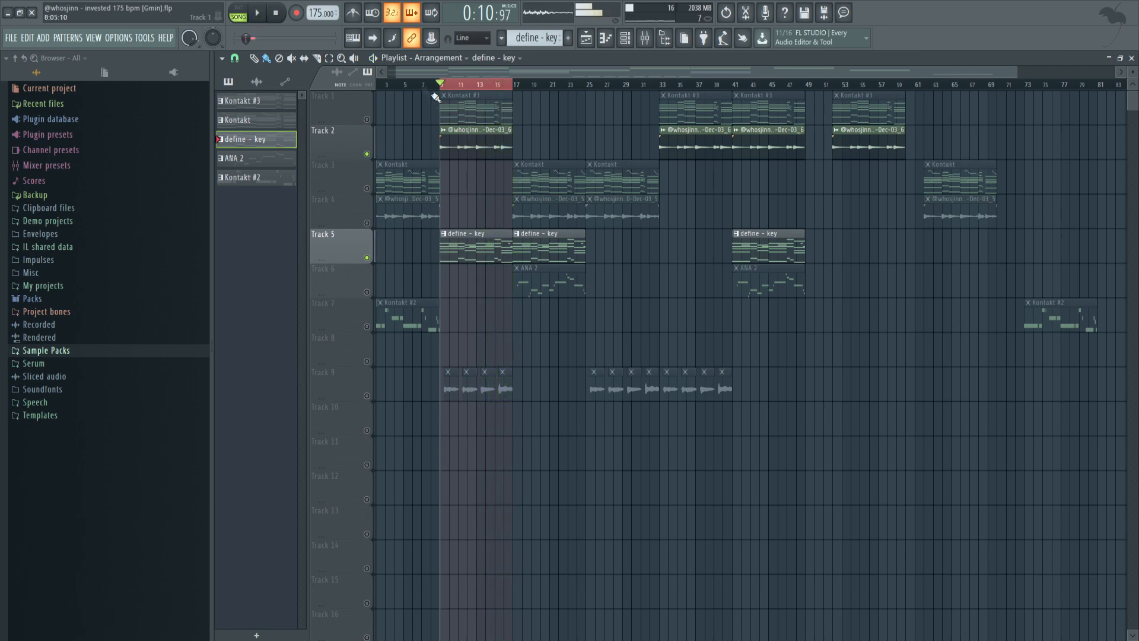
Step: Open the define - key clip from the playlist and highlight its moving C6 and A#5 melody notes
{"action": "scroll", "coordinate": [496, 206], "scroll_direction": "down", "scroll_amount": 1}
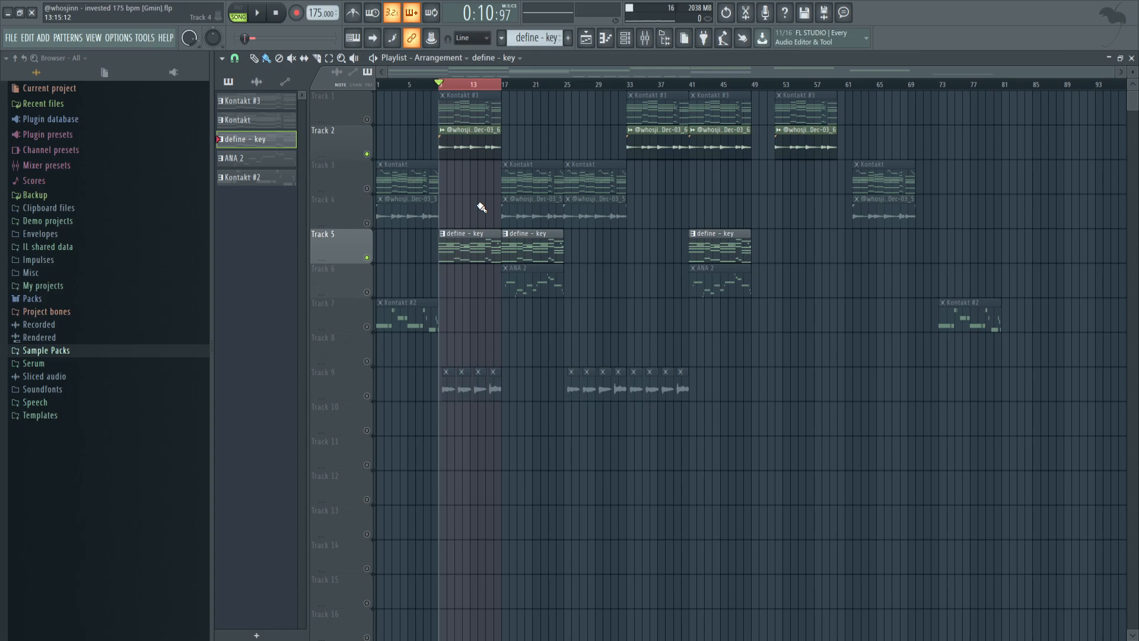
{"action": "scroll", "coordinate": [450, 198], "scroll_direction": "up", "scroll_amount": 2}
{"action": "left_click_drag", "start_coordinate": [450, 198], "coordinate": [439, 331]}
{"action": "scroll", "coordinate": [442, 277], "scroll_direction": "up", "scroll_amount": 2}
{"action": "left_click_drag", "start_coordinate": [445, 208], "coordinate": [405, 214]}
{"action": "double_click", "coordinate": [463, 249]}
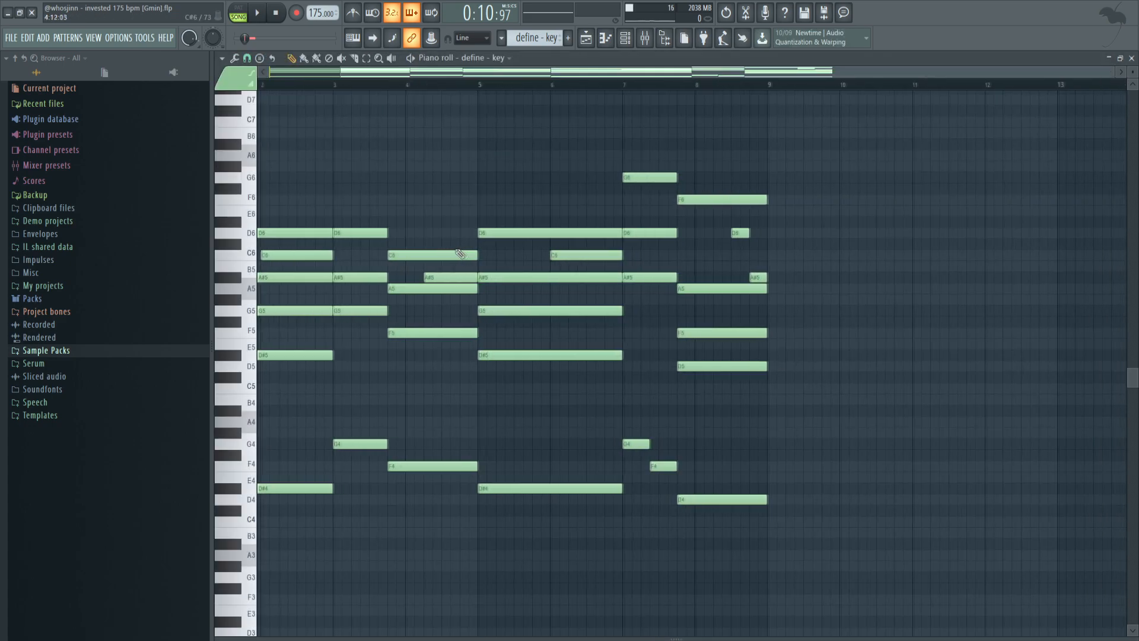
{"action": "left_click", "coordinate": [529, 279], "text": "shift"}
{"action": "left_click", "coordinate": [678, 256], "text": "shift"}
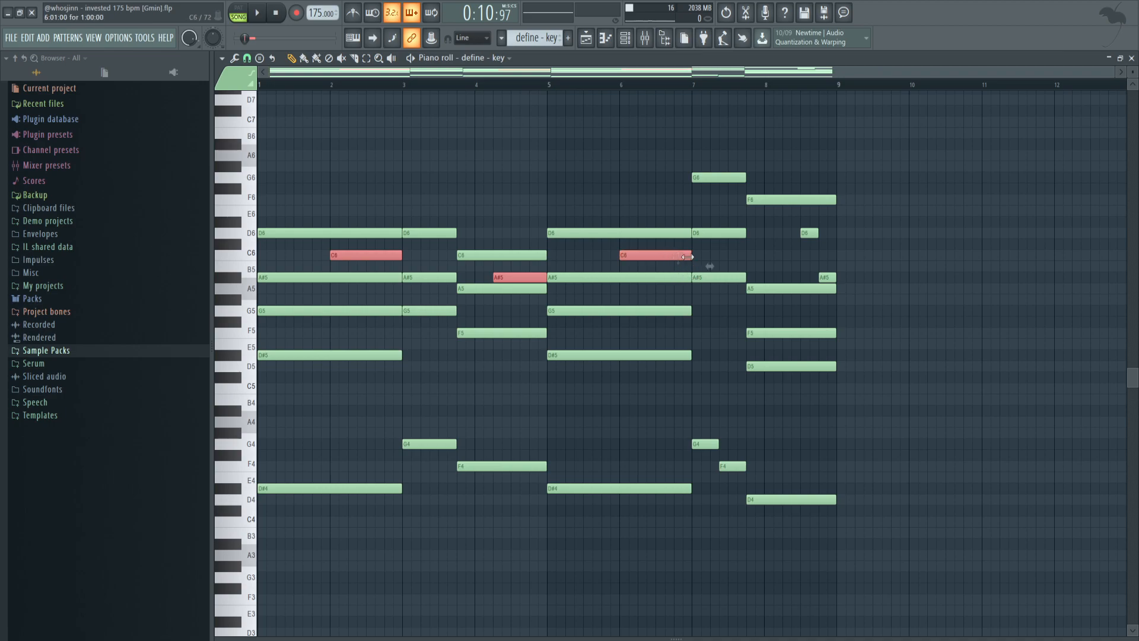
{"action": "left_click_drag", "start_coordinate": [798, 230], "coordinate": [837, 289]}
{"action": "left_click", "coordinate": [875, 294], "text": "ctrl"}
Step: Open the preset browser of the ANA 2 synth from its Cavernous preset
{"action": "left_click", "coordinate": [587, 38]}
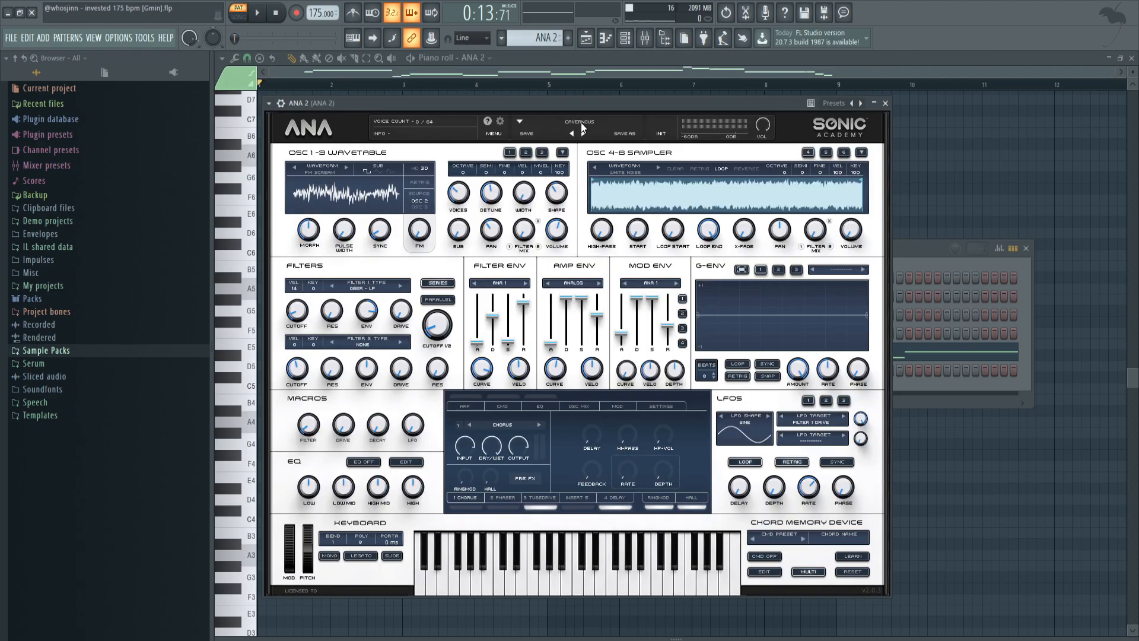
{"action": "left_click", "coordinate": [581, 122]}
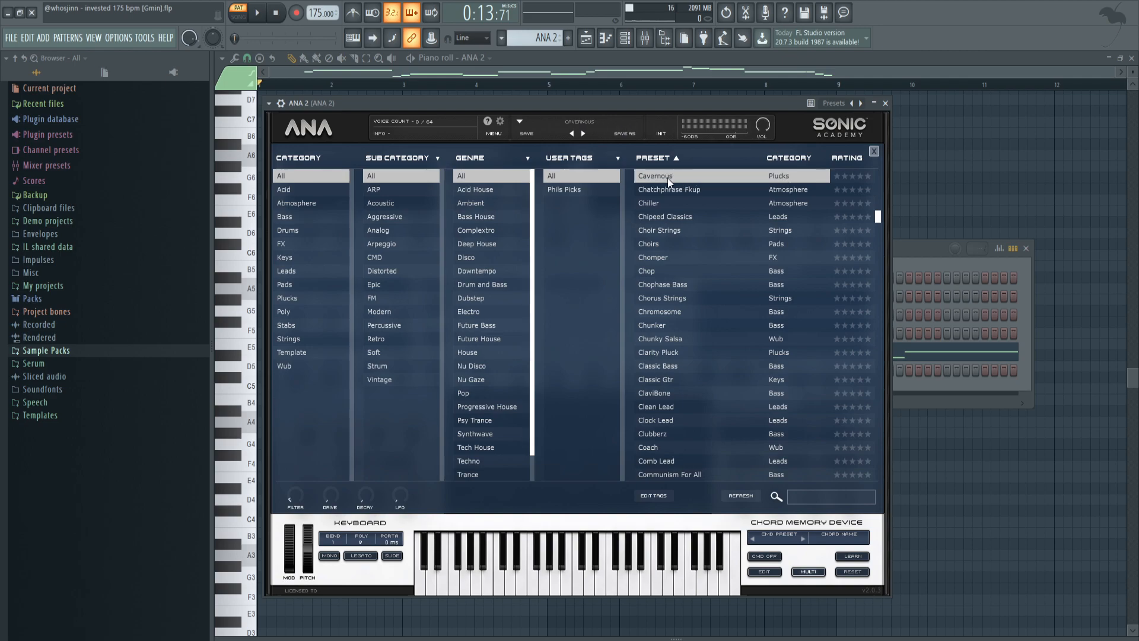
Step: Close the preset browser and the ANA 2 synth, and play the ANA 2 pattern on its own
{"action": "left_click", "coordinate": [874, 151]}
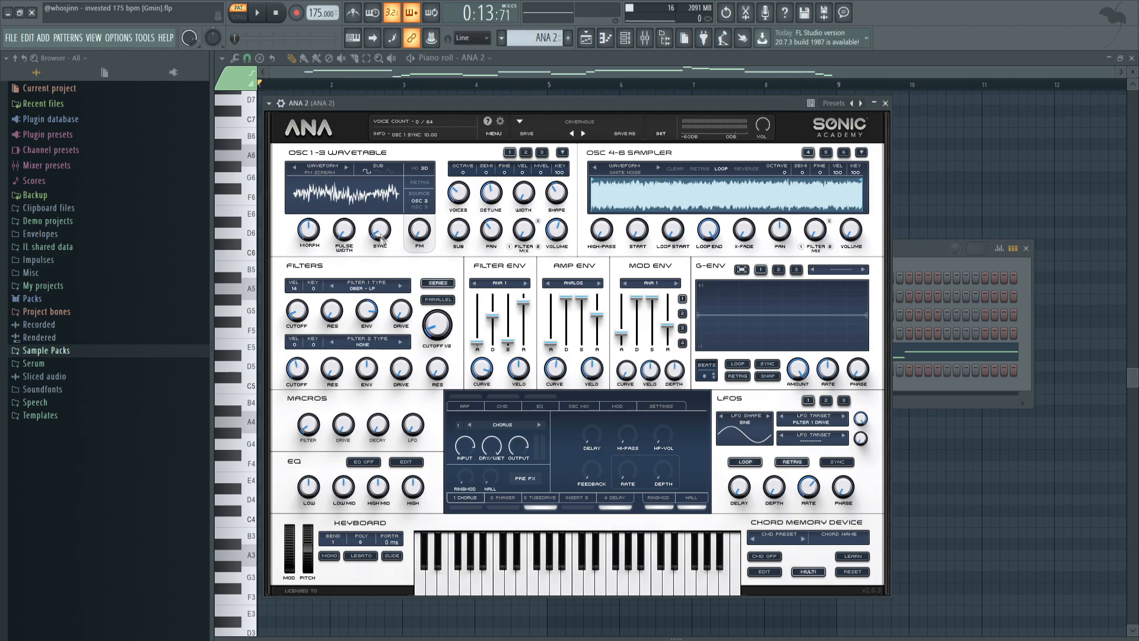
{"action": "left_click", "coordinate": [917, 180]}
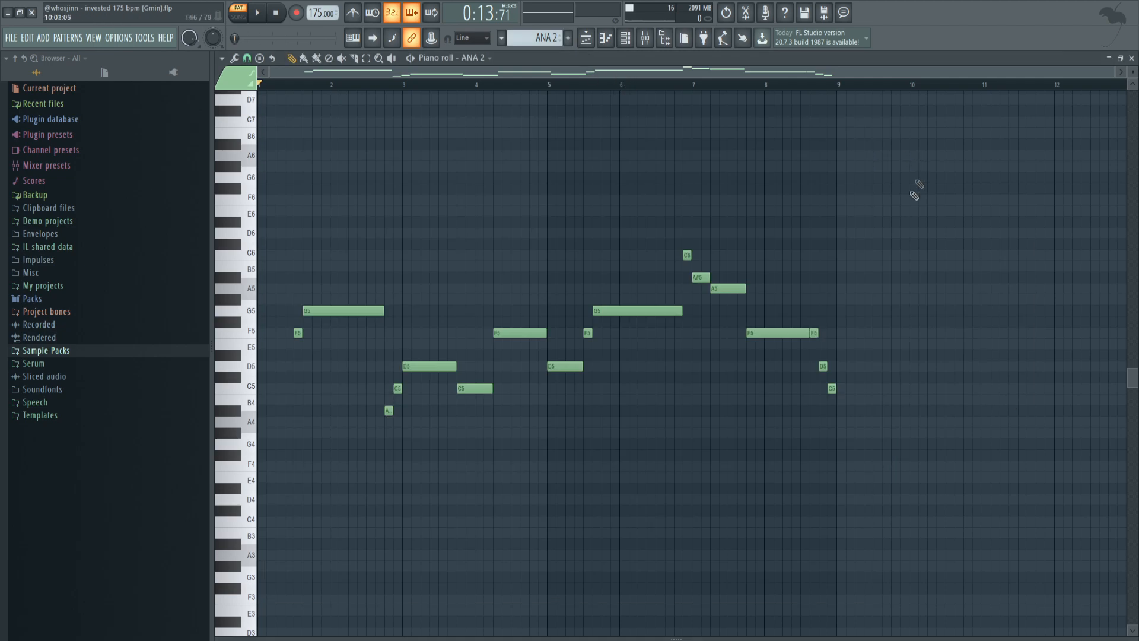
{"action": "left_click", "coordinate": [260, 15]}
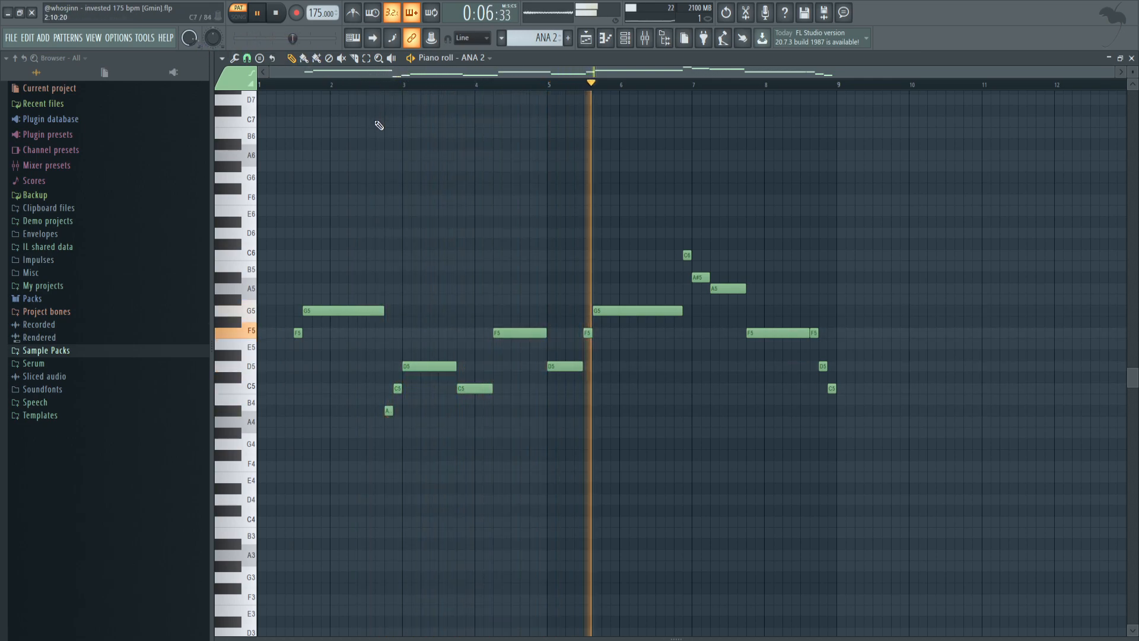
{"action": "left_click", "coordinate": [285, 14]}
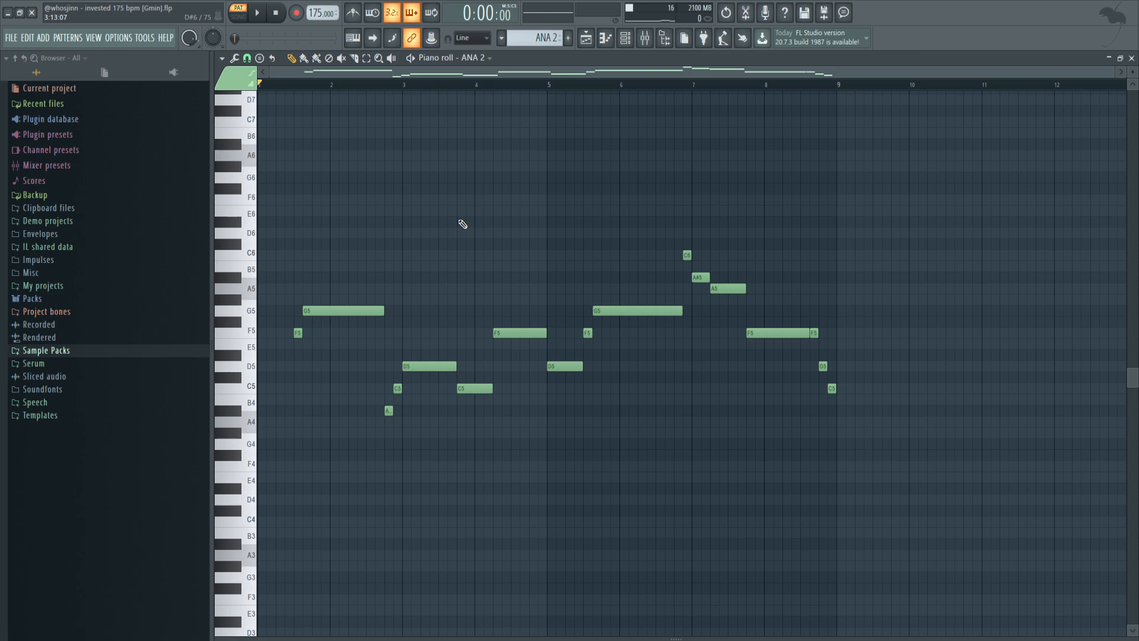
Step: Return to the playlist and play bars 17 to 25 of the arrangement with only tracks 4, 5 and 6 active
{"action": "left_click", "coordinate": [585, 38]}
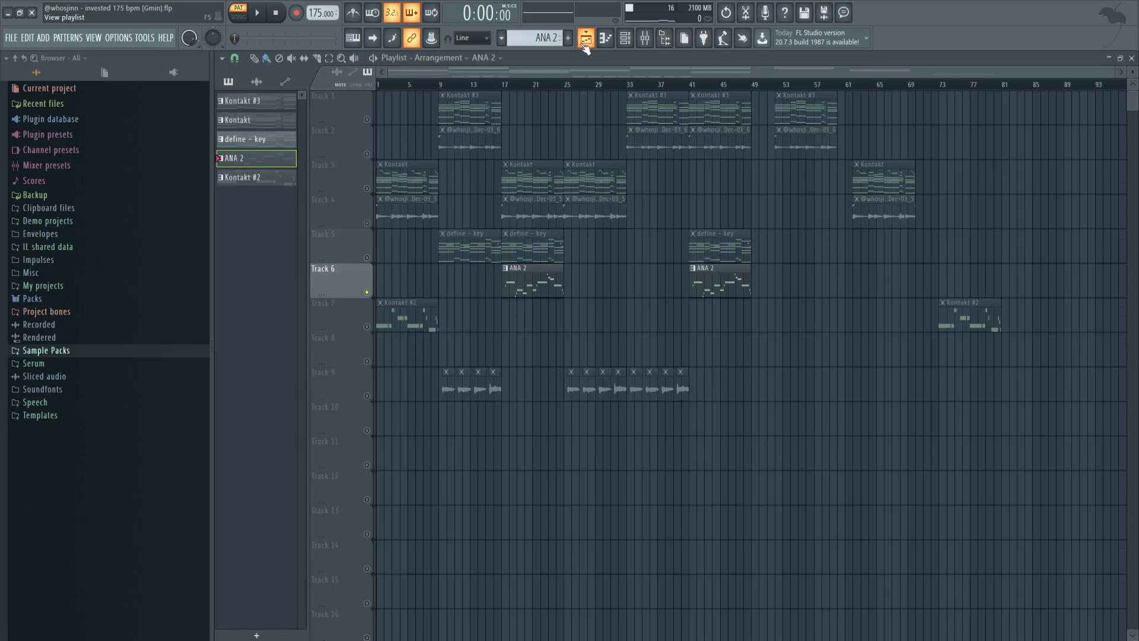
{"action": "right_click", "coordinate": [368, 223]}
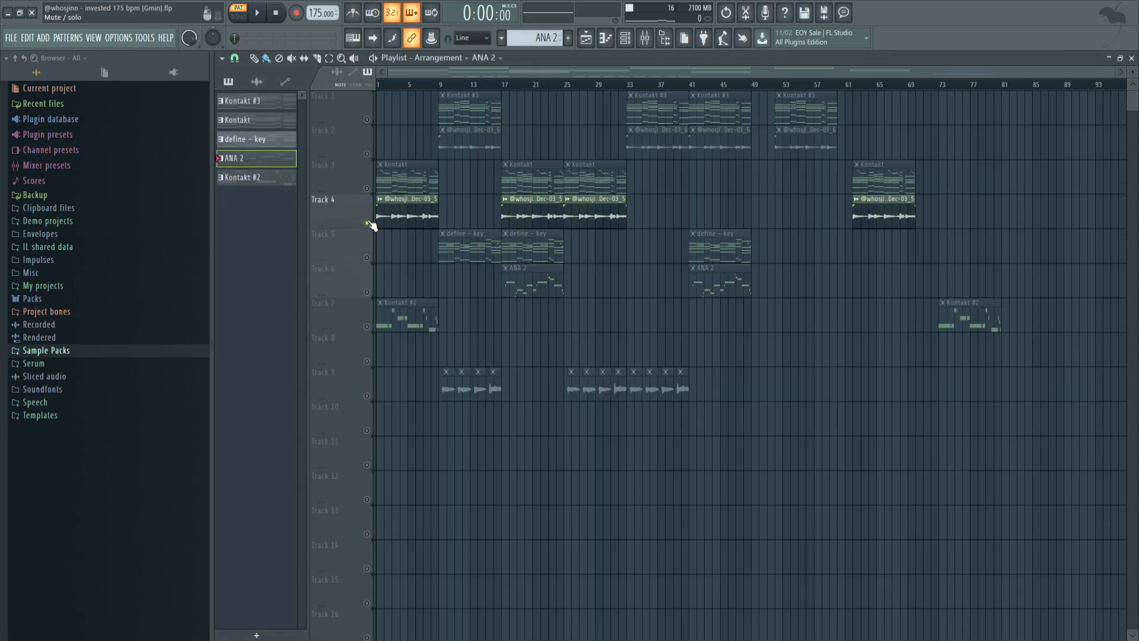
{"action": "left_click", "coordinate": [367, 257]}
{"action": "left_click", "coordinate": [368, 291]}
{"action": "left_click_drag", "start_coordinate": [508, 89], "coordinate": [558, 89]}
{"action": "scroll", "coordinate": [580, 122], "scroll_direction": "up", "scroll_amount": 3}
{"action": "left_click", "coordinate": [563, 109], "text": "ctrl"}
{"action": "scroll", "coordinate": [552, 134], "scroll_direction": "down", "scroll_amount": 3}
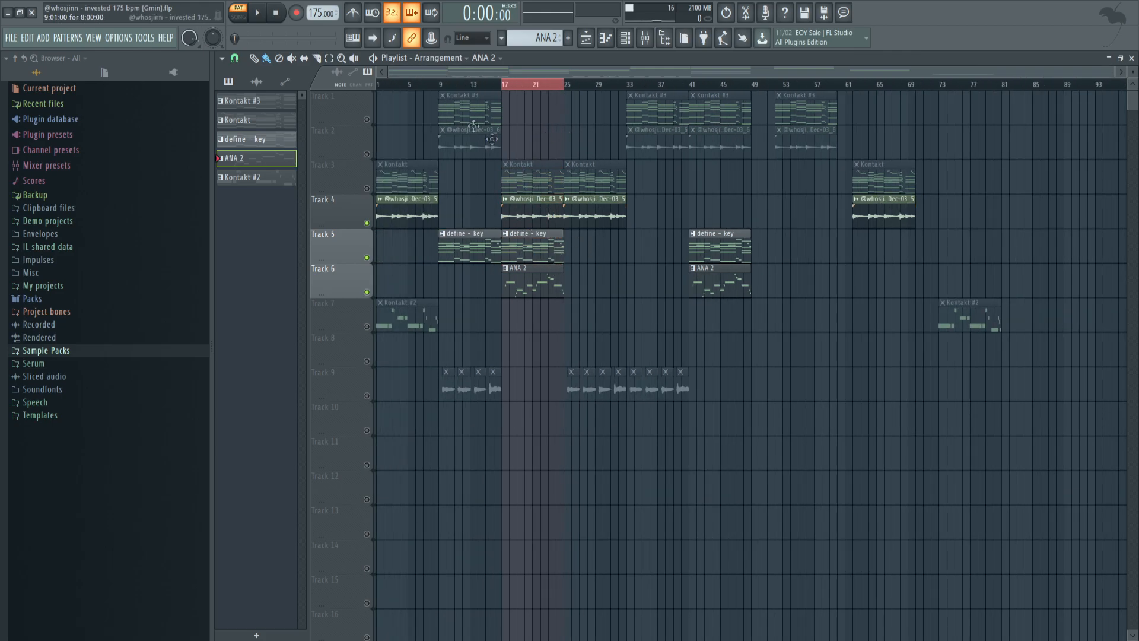
{"action": "left_click", "coordinate": [238, 16]}
{"action": "left_click", "coordinate": [265, 20]}
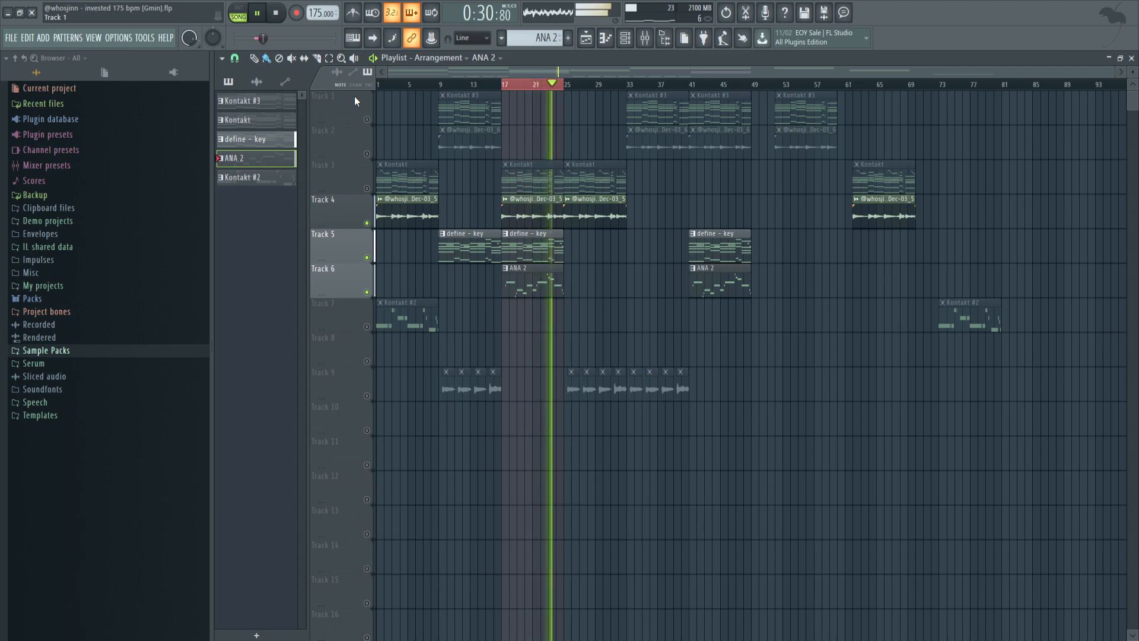
Step: Select bars 9 to 17 and play the audio clips on track 9 by themselves
{"action": "left_click_drag", "start_coordinate": [440, 86], "coordinate": [500, 91]}
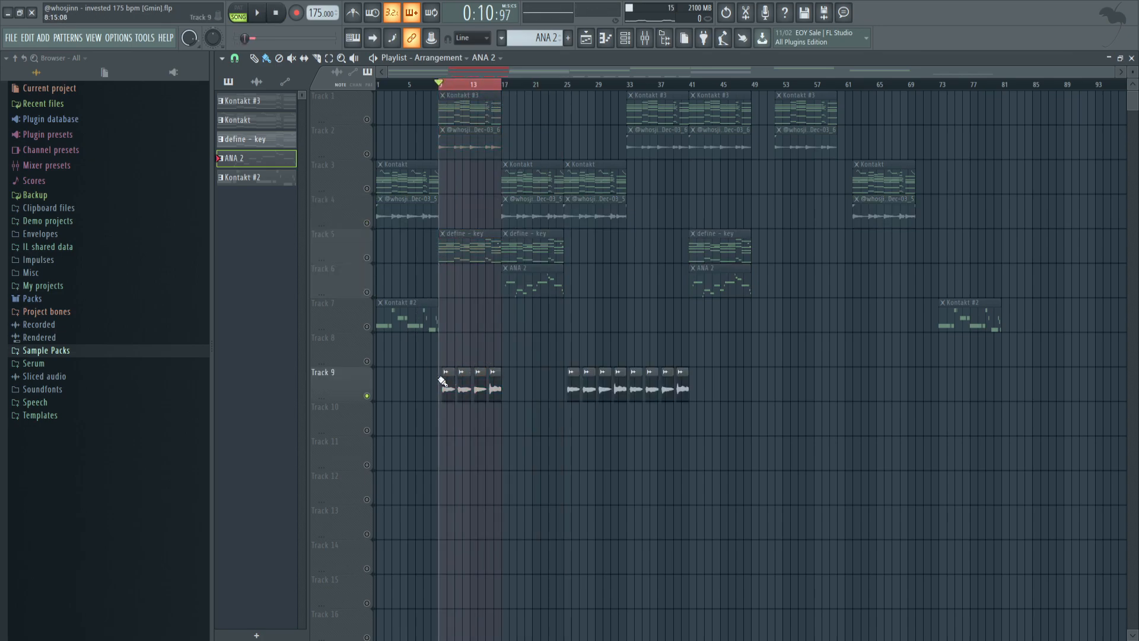
{"action": "scroll", "coordinate": [509, 356], "scroll_direction": "up", "scroll_amount": 5}
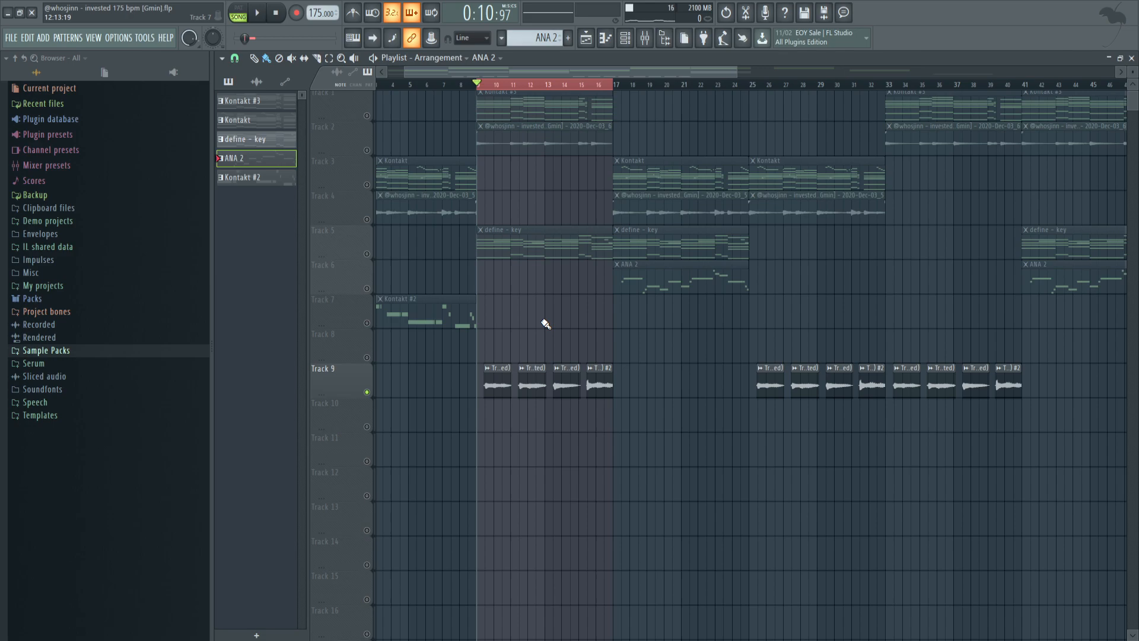
{"action": "left_click", "coordinate": [263, 18]}
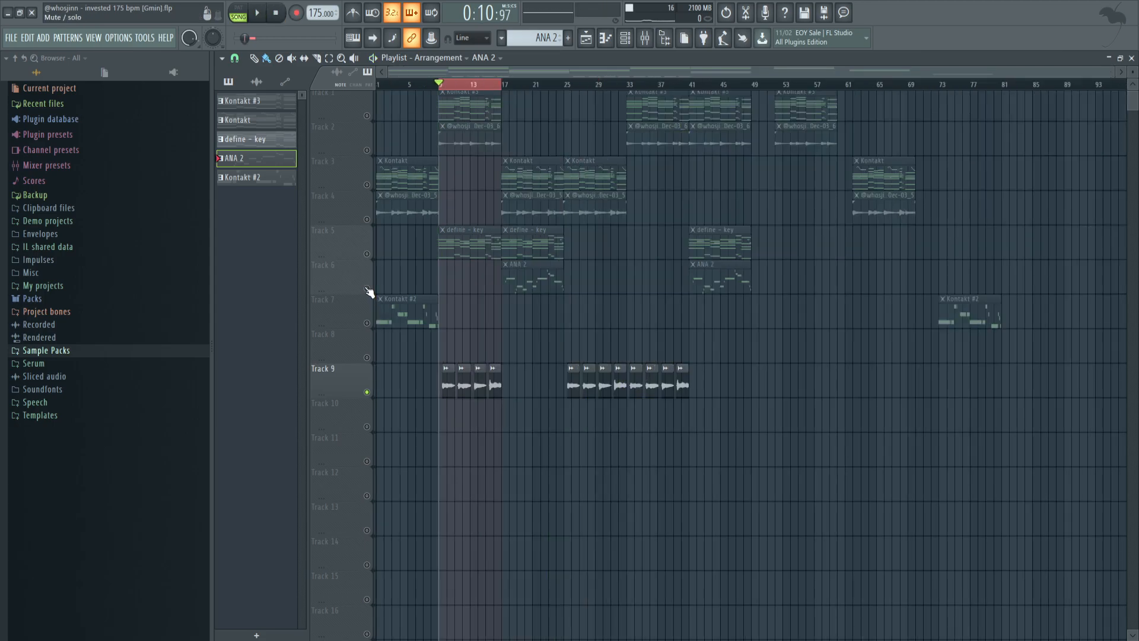
Step: Reactivate all playlist tracks except track 1, and clear the time selection
{"action": "right_click", "coordinate": [367, 289]}
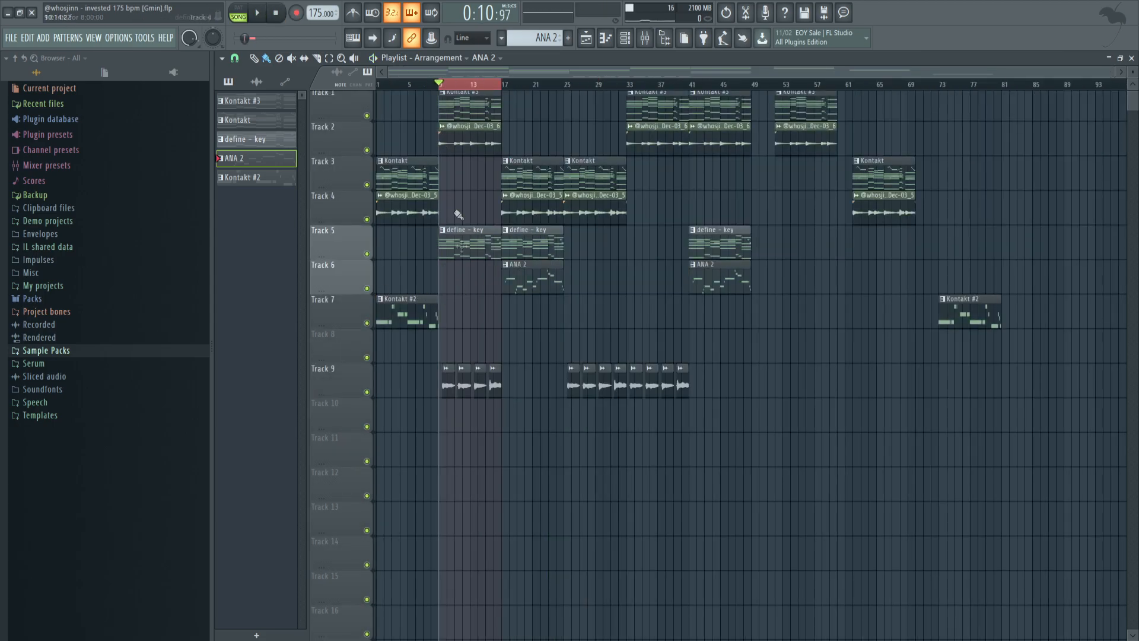
{"action": "scroll", "coordinate": [459, 215], "scroll_direction": "up", "scroll_amount": 1}
{"action": "left_click", "coordinate": [367, 119]}
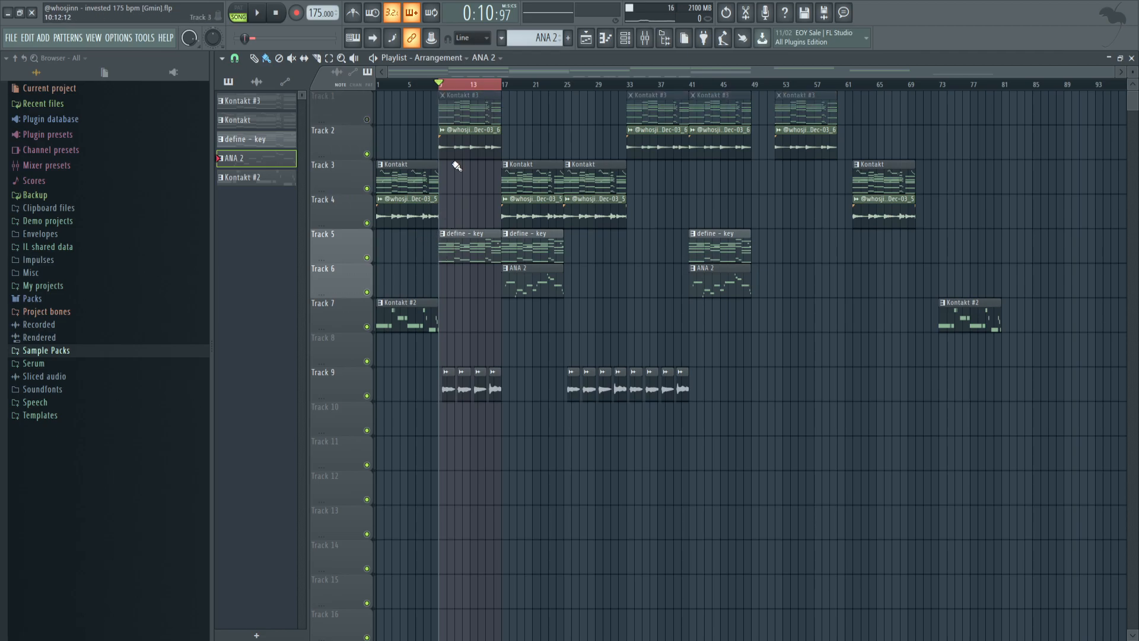
{"action": "left_click_drag", "start_coordinate": [552, 99], "coordinate": [758, 472]}
{"action": "key", "text": "ctrl+d"}
{"action": "left_click", "coordinate": [478, 84]}
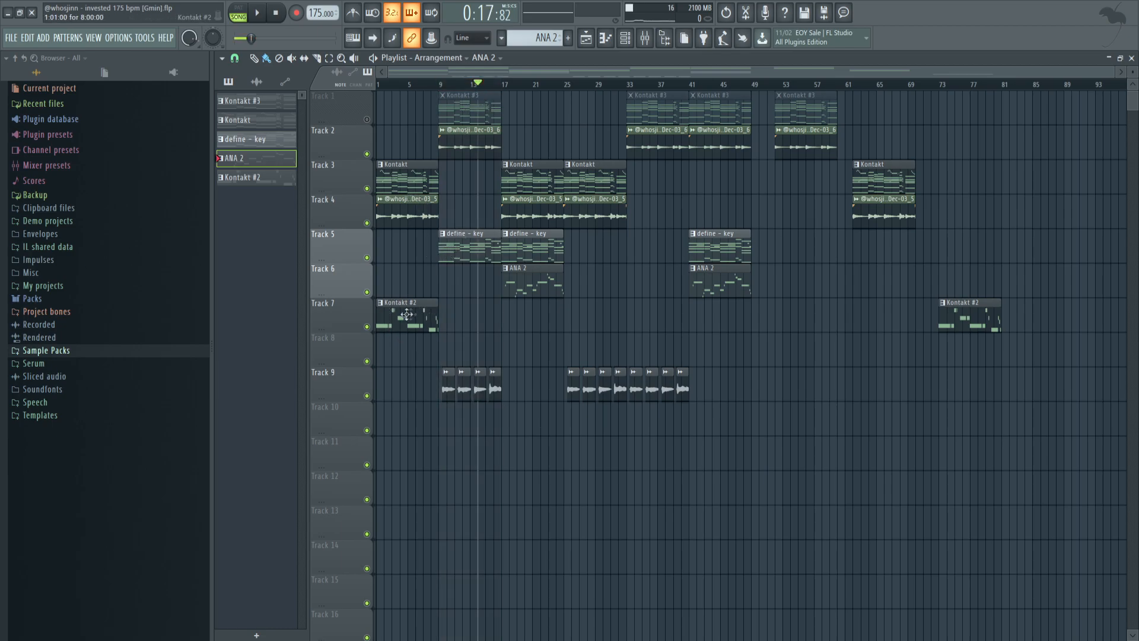
Step: Open the Kontakt #2 clip, view its Scarbee Rickenbacker Bass instrument, and play the bass pattern
{"action": "double_click", "coordinate": [432, 323]}
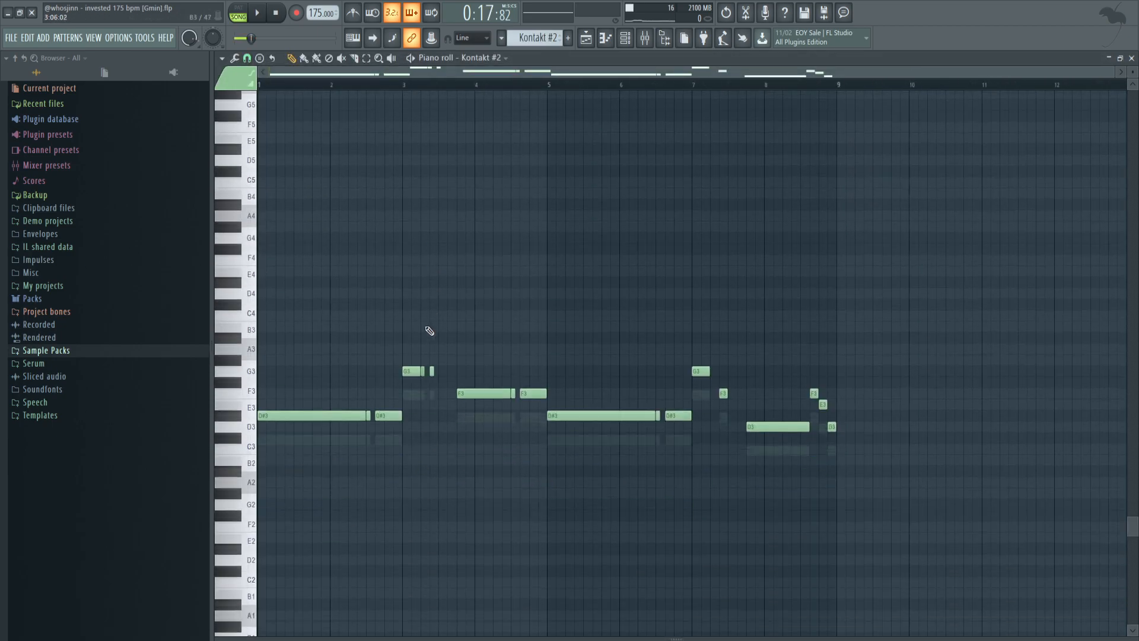
{"action": "left_click", "coordinate": [623, 46]}
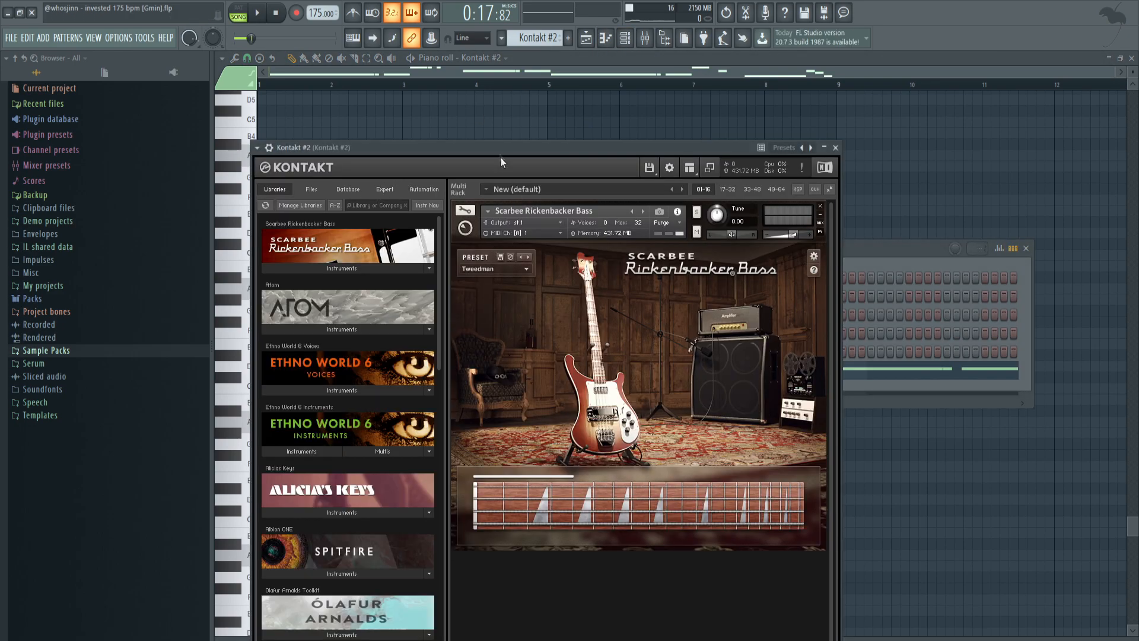
{"action": "left_click", "coordinate": [514, 131]}
{"action": "left_click", "coordinate": [238, 12]}
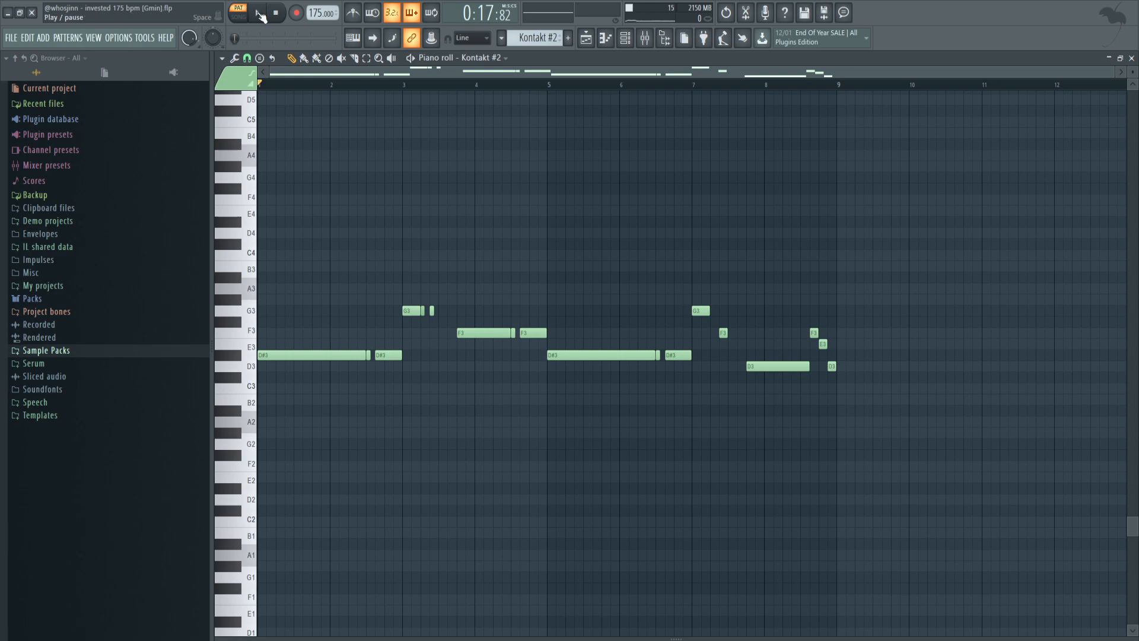
{"action": "left_click", "coordinate": [261, 14]}
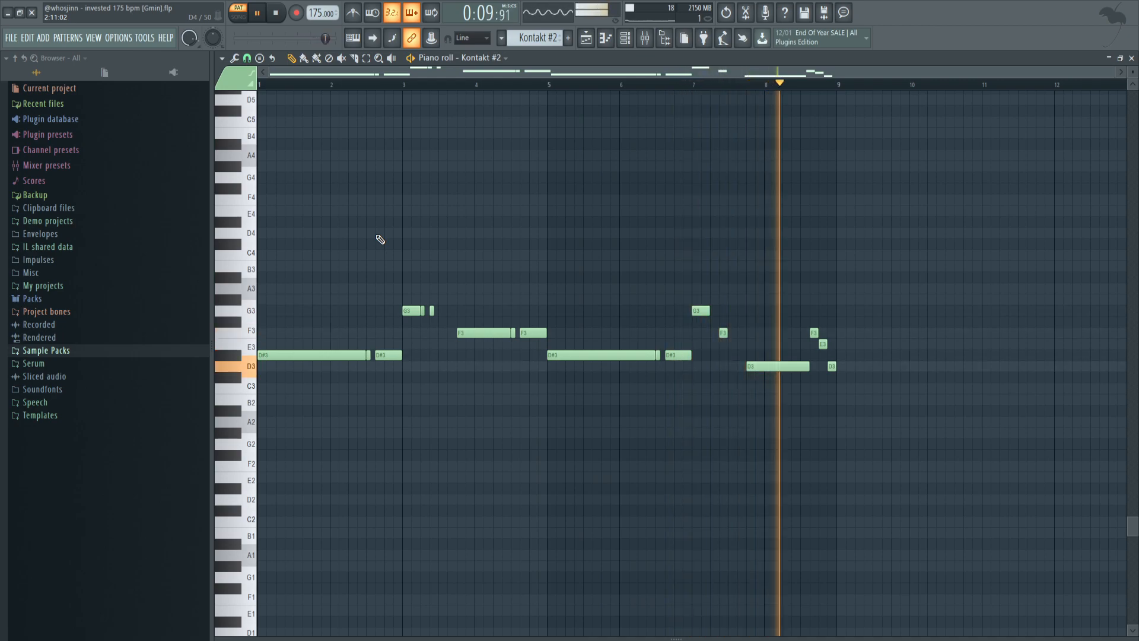
{"action": "key", "text": "space"}
Step: Return to the playlist and mute tracks 1 and 3
{"action": "key", "text": "F5"}
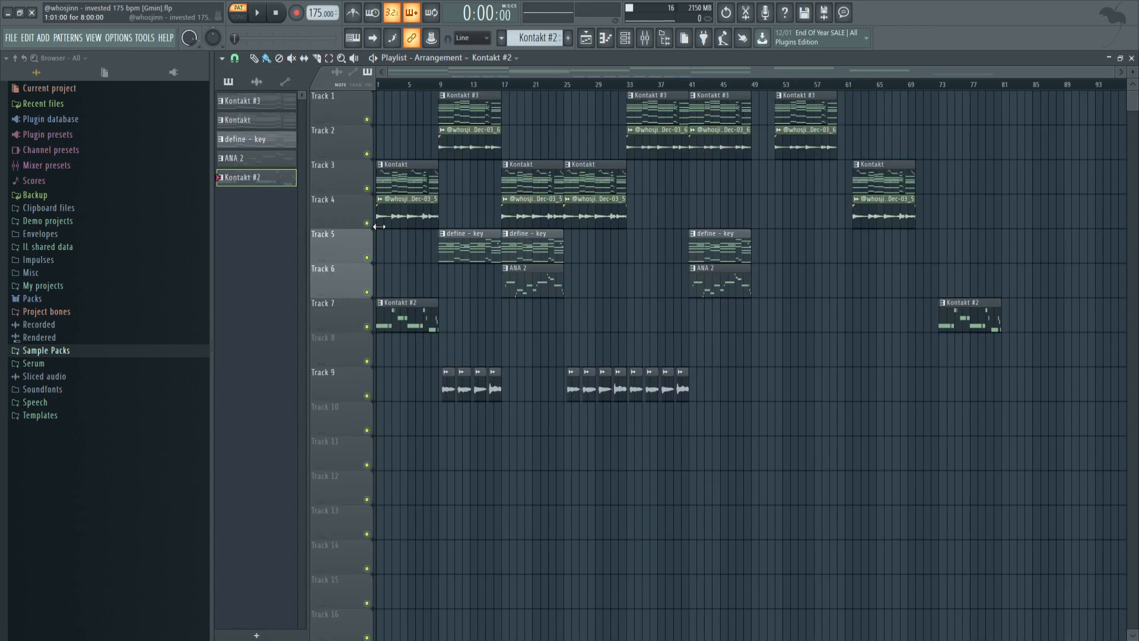
{"action": "left_click", "coordinate": [366, 189]}
{"action": "left_click", "coordinate": [367, 119]}
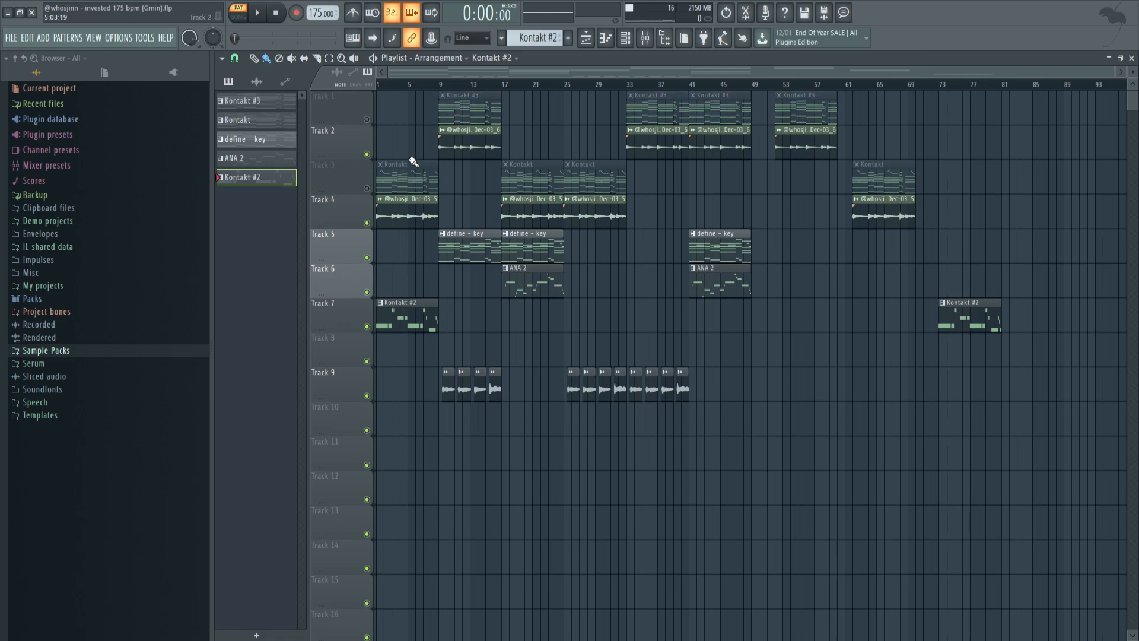
Step: Open the mixer and examine the CLA-2A compressor and S1 Imager on the Kontakt insert
{"action": "key", "text": "F9"}
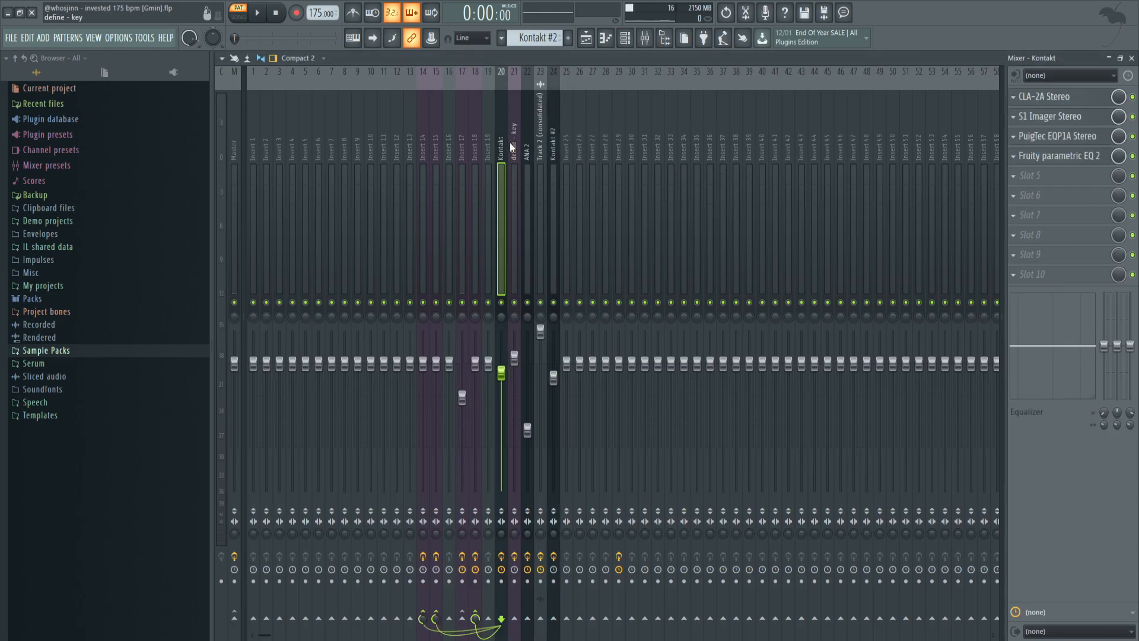
{"action": "left_click", "coordinate": [1058, 100]}
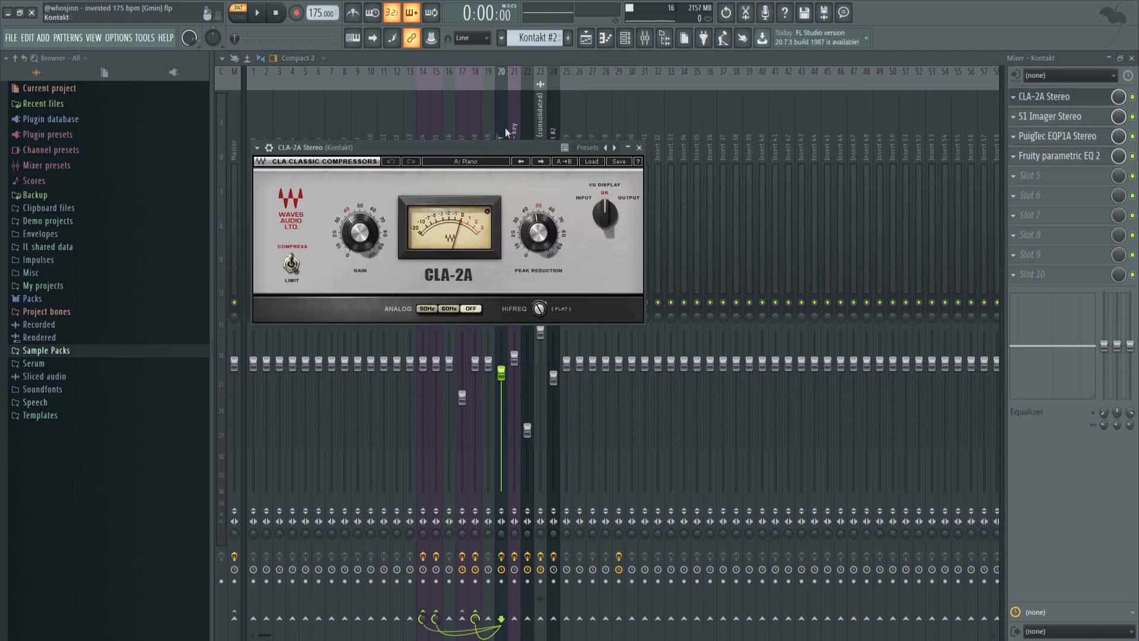
{"action": "left_click", "coordinate": [1045, 117]}
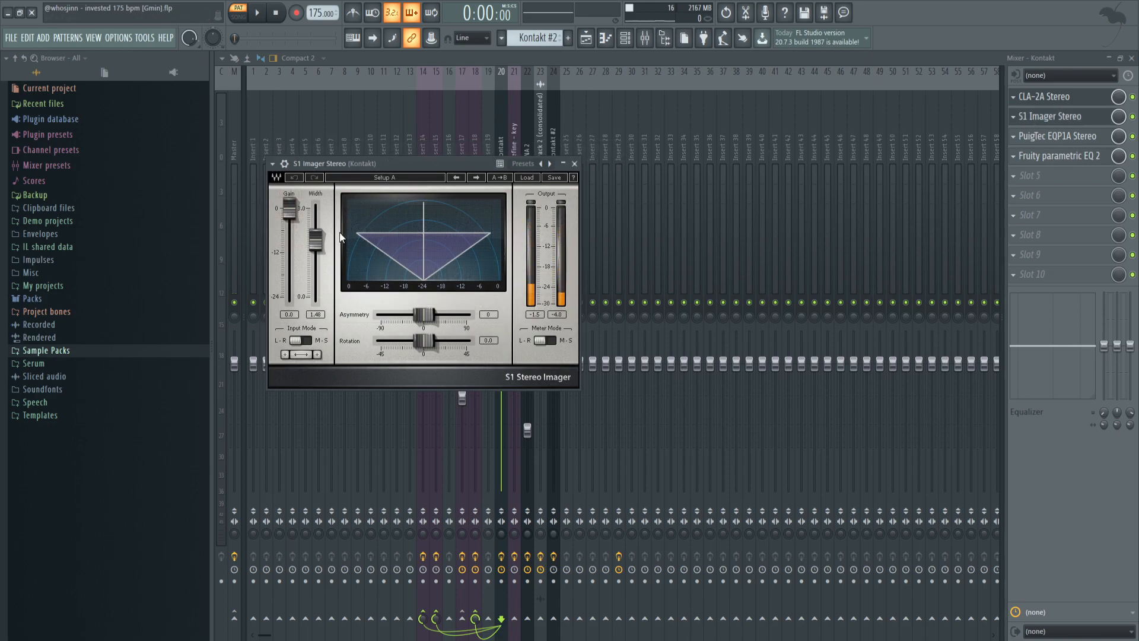
Step: Examine the Kontakt insert's PuigTec EQP1A, the location of its Lavyne Track Warmer preset, and the Fruity Parametric EQ 2
{"action": "left_click", "coordinate": [1048, 144]}
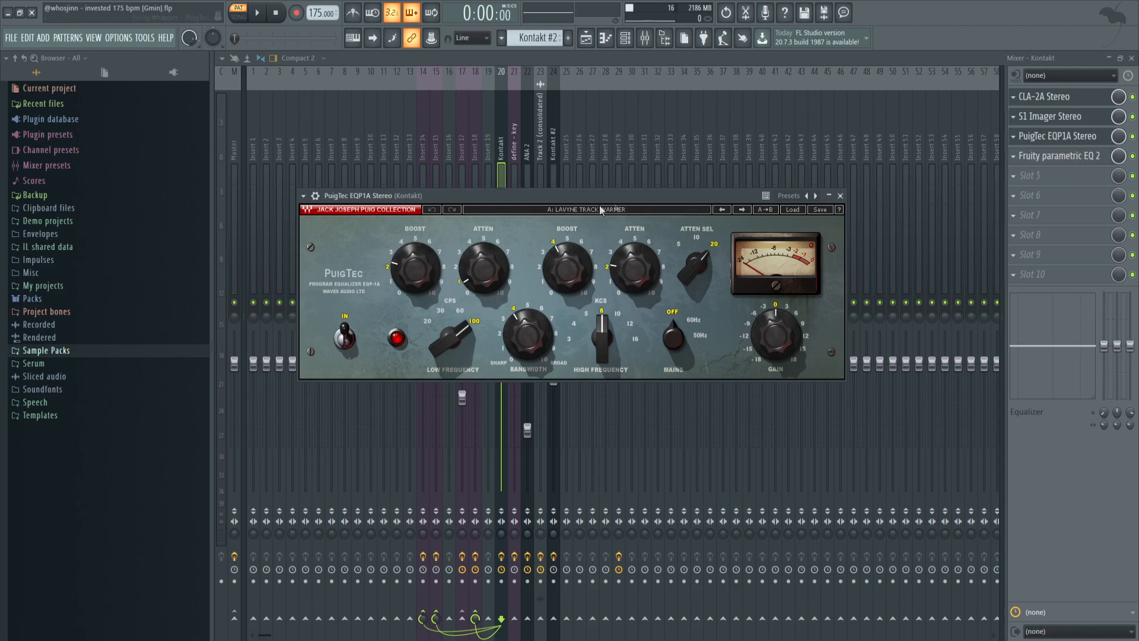
{"action": "left_click", "coordinate": [794, 210]}
{"action": "mouse_move", "coordinate": [890, 438]}
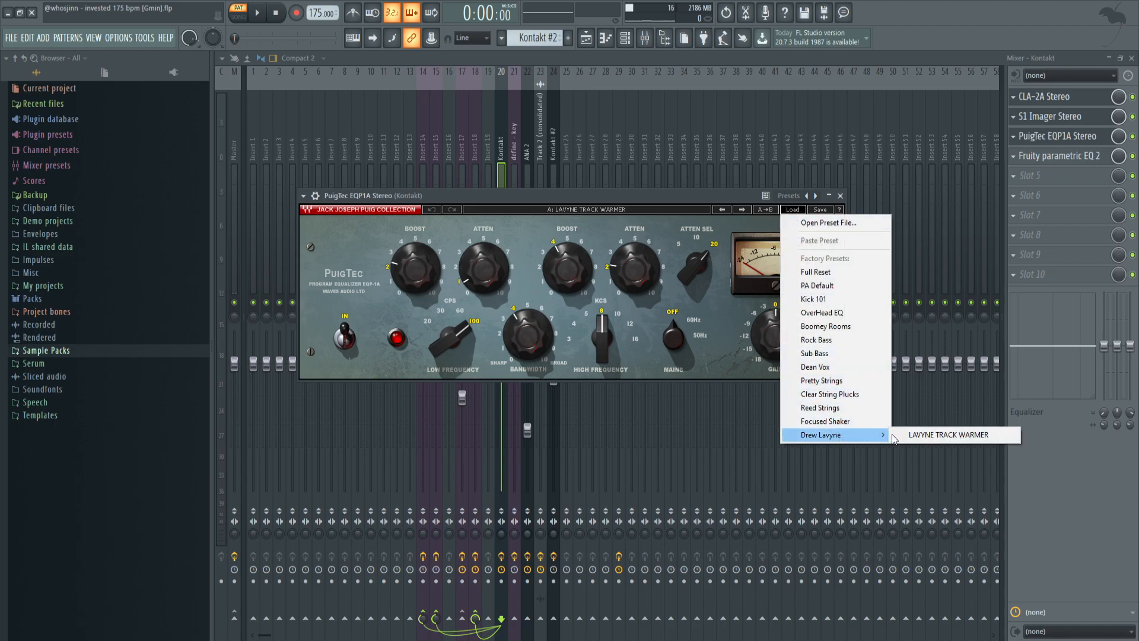
{"action": "left_click", "coordinate": [455, 232]}
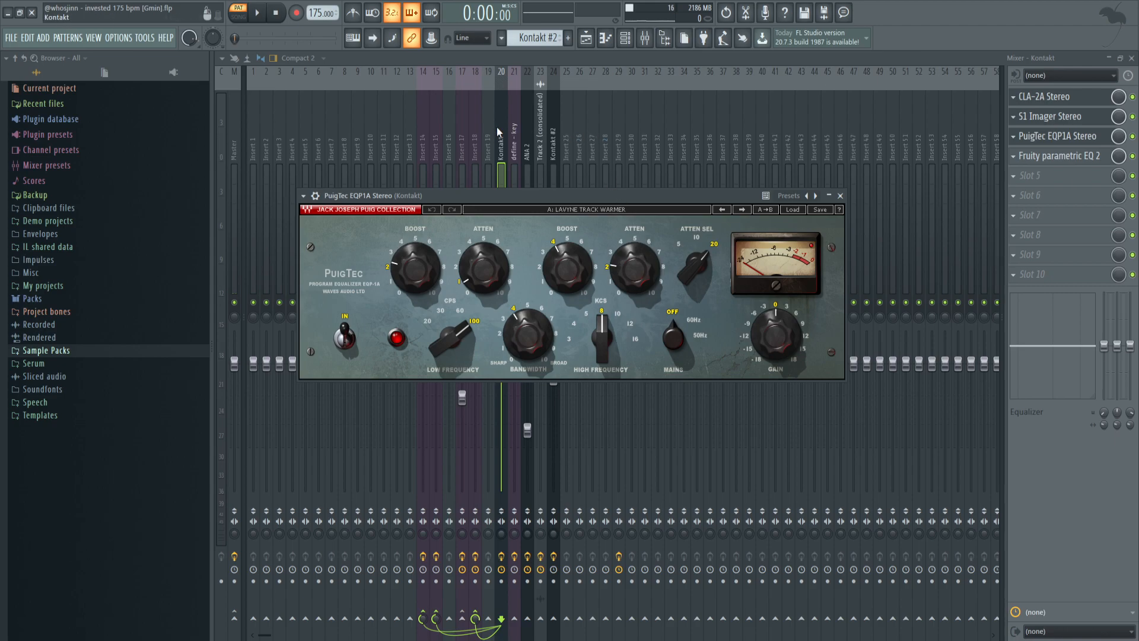
{"action": "left_click", "coordinate": [1059, 155]}
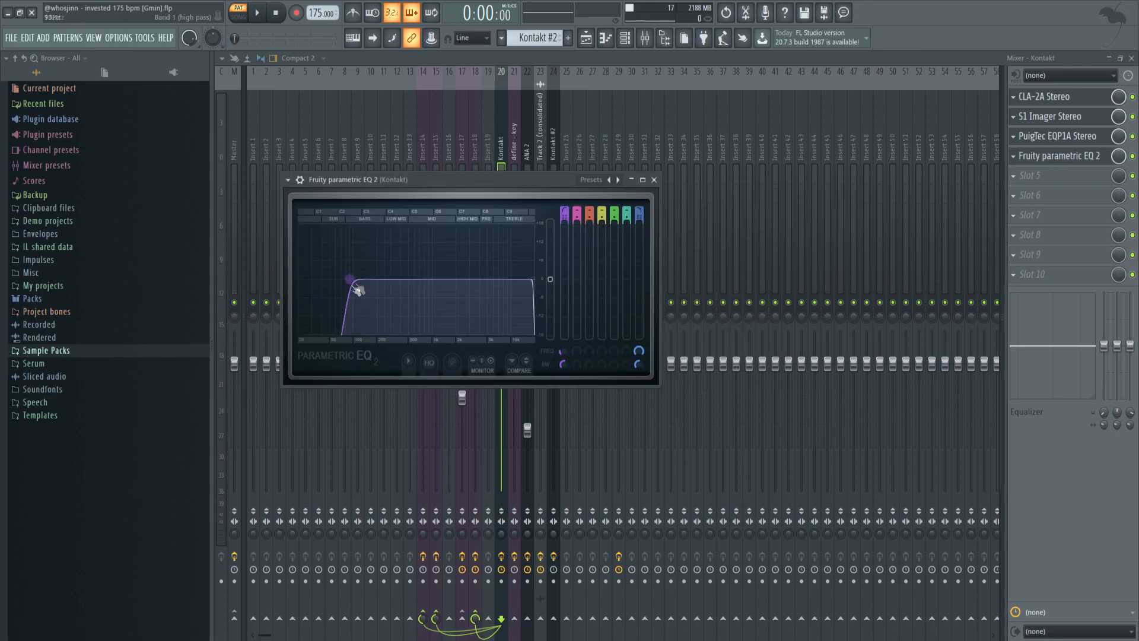
{"action": "key", "text": "Escape"}
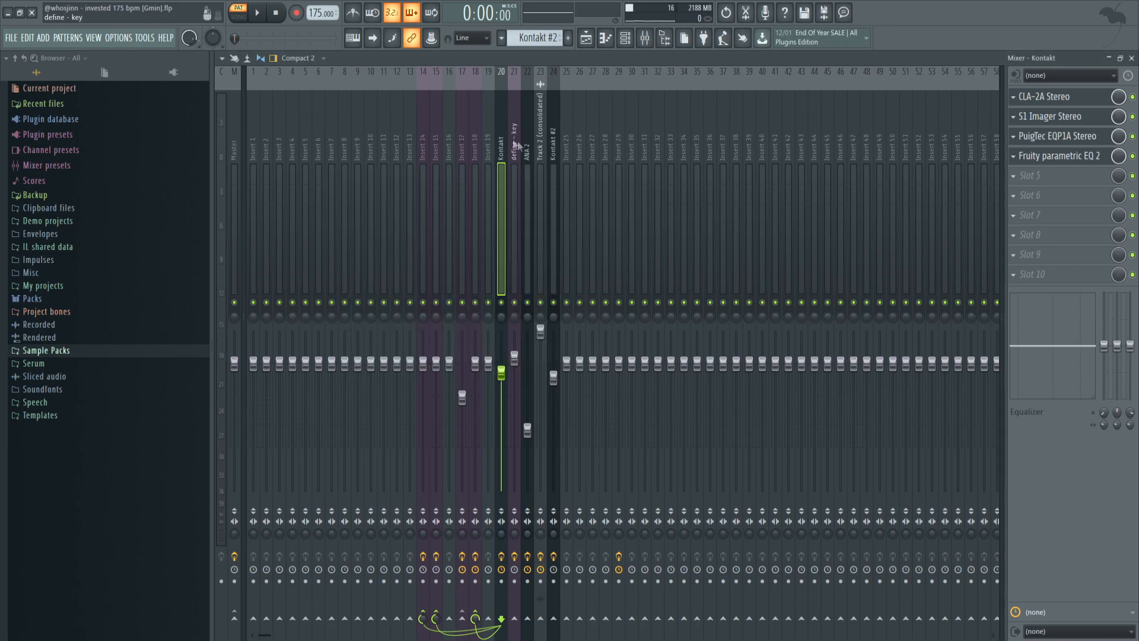
Step: Solo the define - key mixer insert and examine its Fruity Parametric EQ 2 curve
{"action": "left_click", "coordinate": [515, 145]}
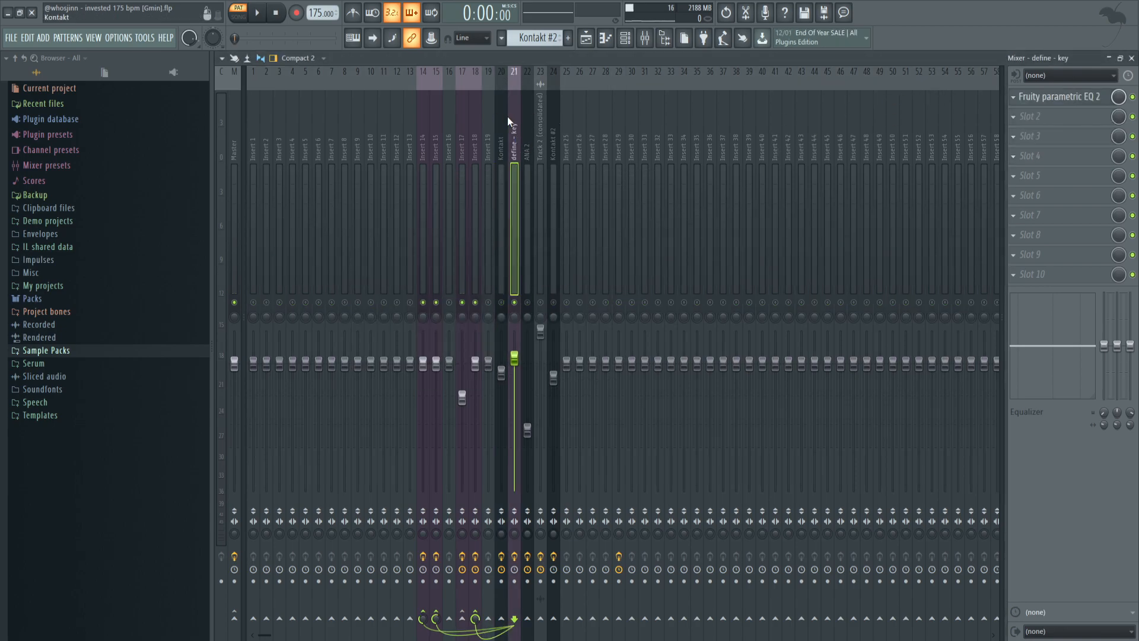
{"action": "left_click", "coordinate": [1031, 104]}
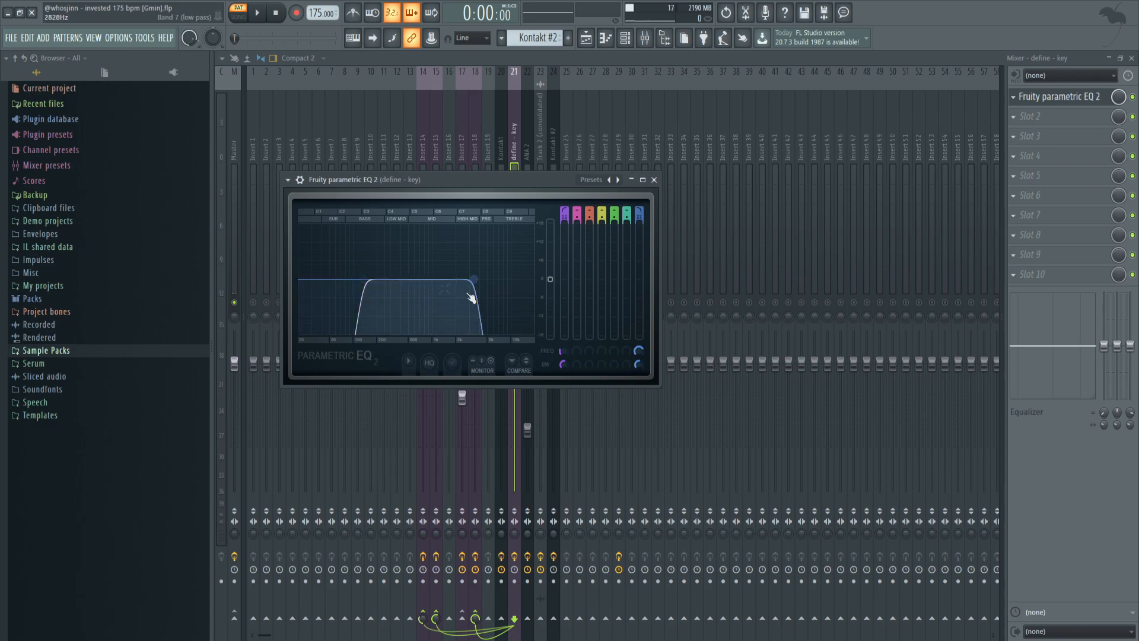
Step: Solo the ANA 2 mixer insert and make ANA 2 the active pattern from its playlist clip
{"action": "left_click", "coordinate": [525, 152]}
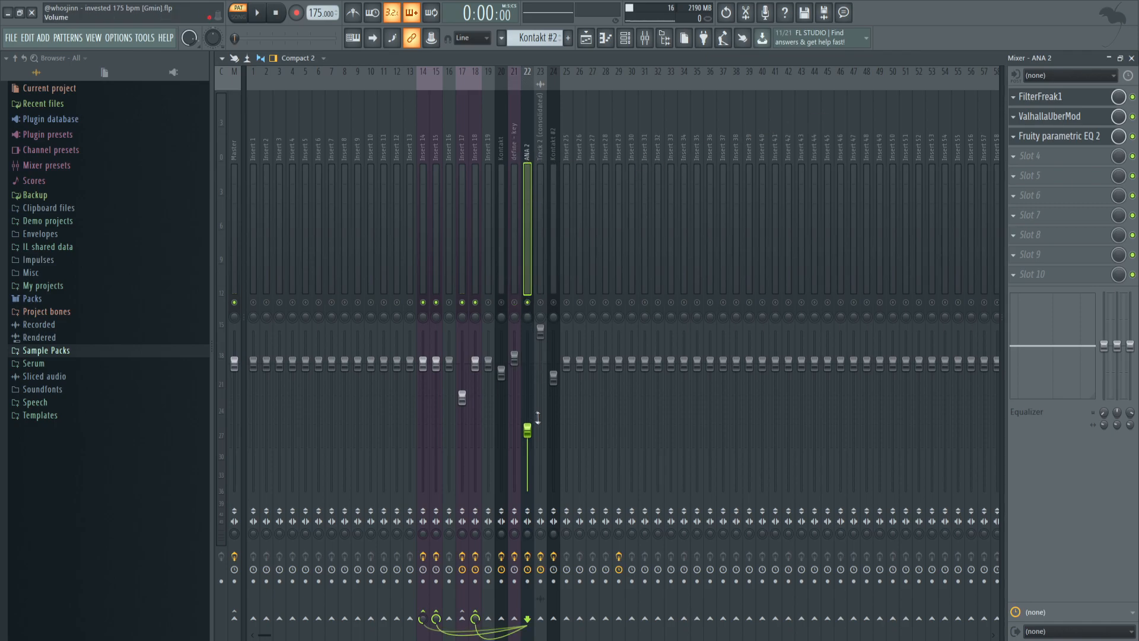
{"action": "key", "text": "F5"}
{"action": "left_click", "coordinate": [549, 271]}
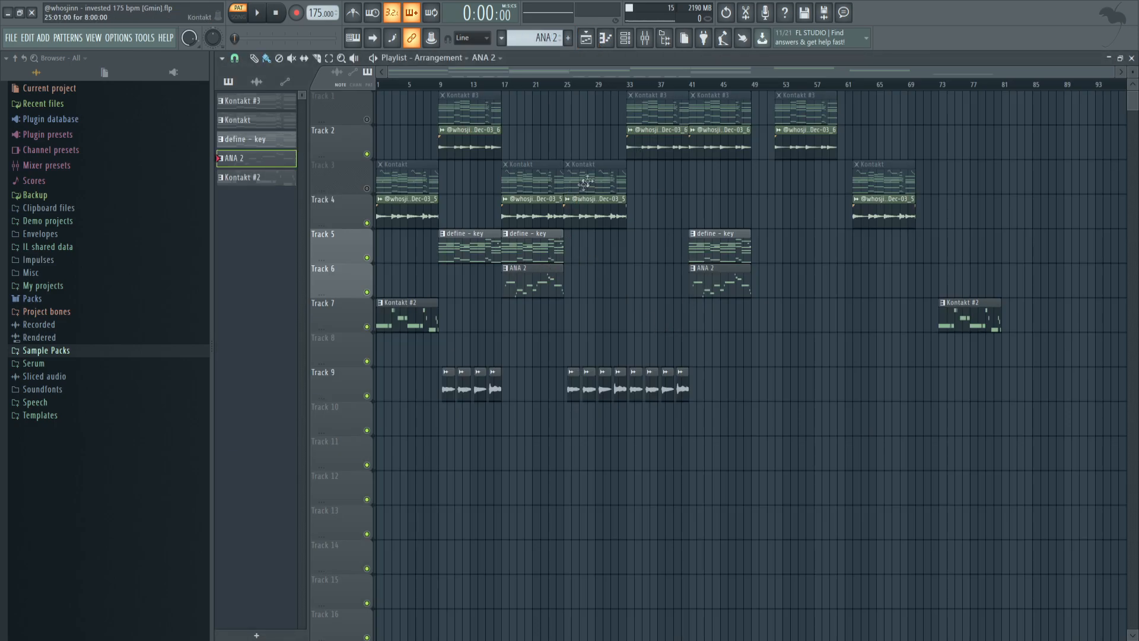
{"action": "left_click", "coordinate": [645, 37]}
Step: Bypass the ANA 2 insert's effects, mute inserts 14 and 15, and play the pattern
{"action": "left_click", "coordinate": [527, 557]}
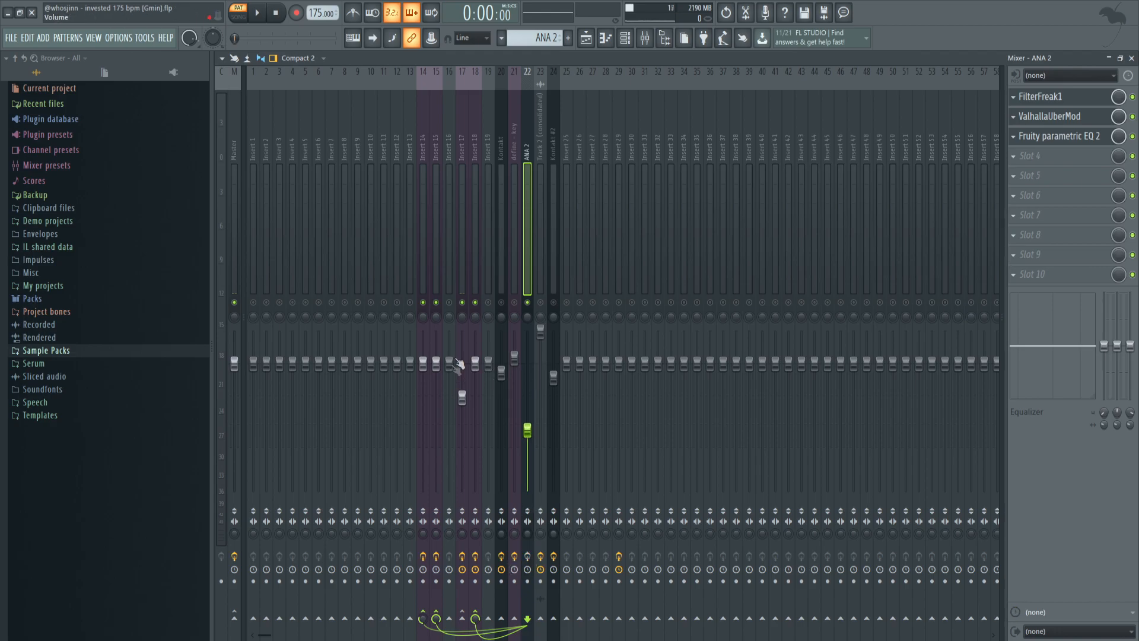
{"action": "left_click_drag", "start_coordinate": [437, 303], "coordinate": [424, 302]}
{"action": "key", "text": "space"}
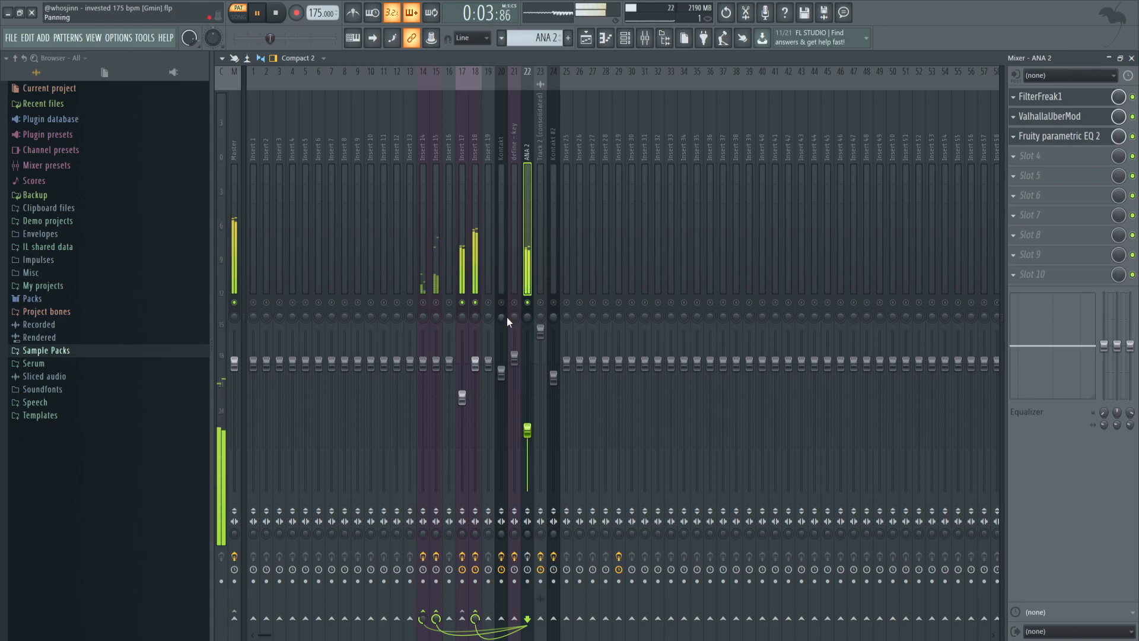
{"action": "key", "text": "space"}
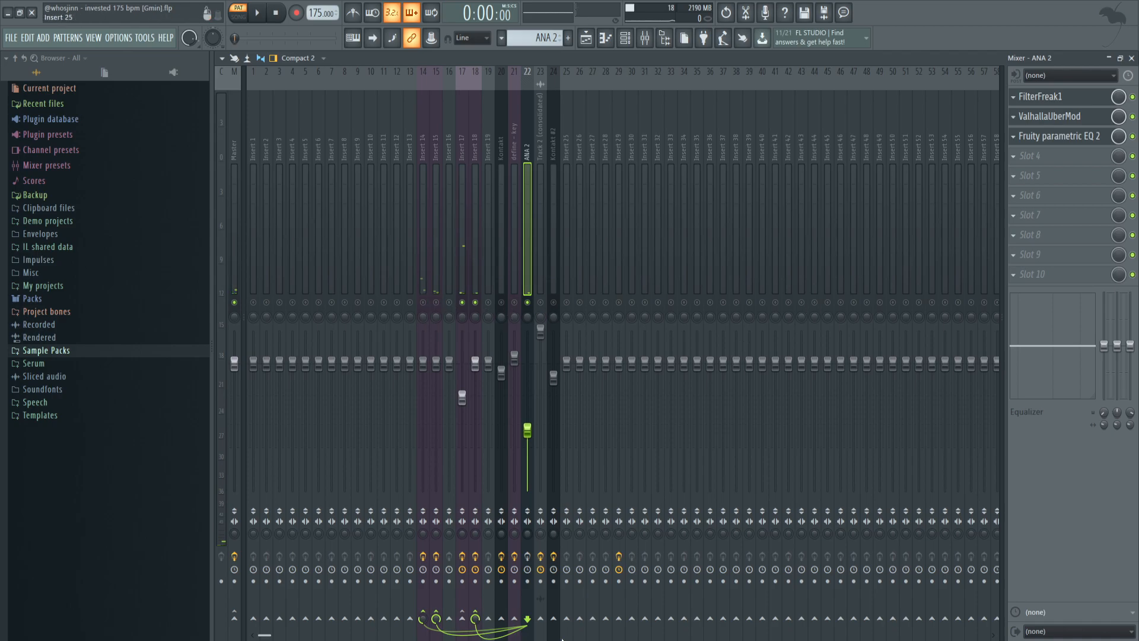
Step: Play the ANA 2 pattern with its insert effects enabled, and examine the FilterFreak1 filter shape and frequency
{"action": "key", "text": "space"}
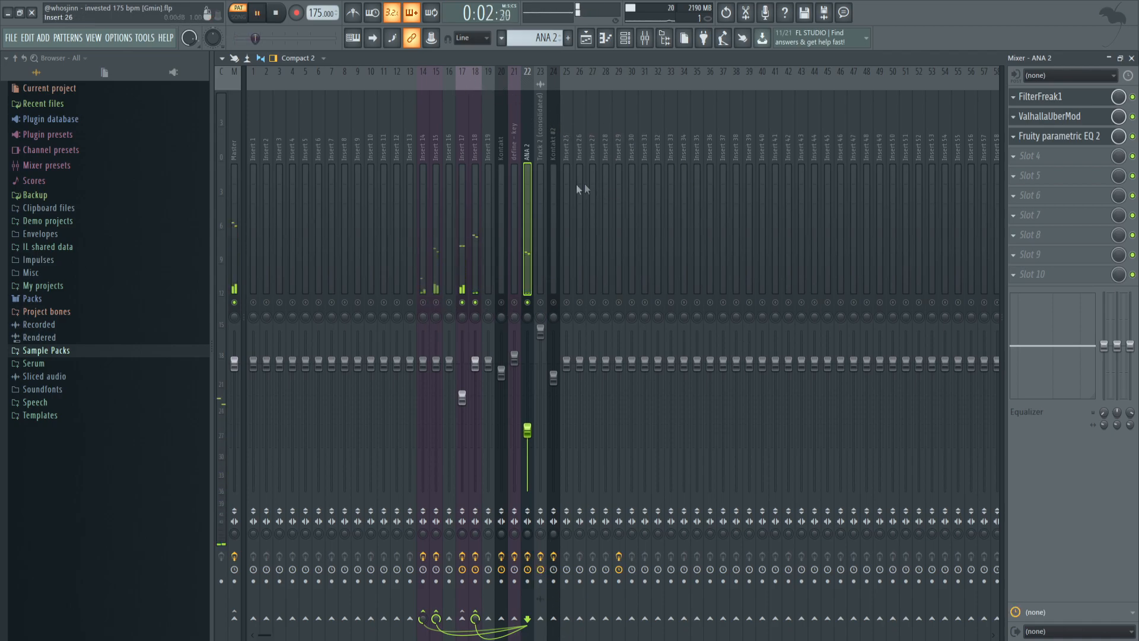
{"action": "left_click", "coordinate": [278, 13]}
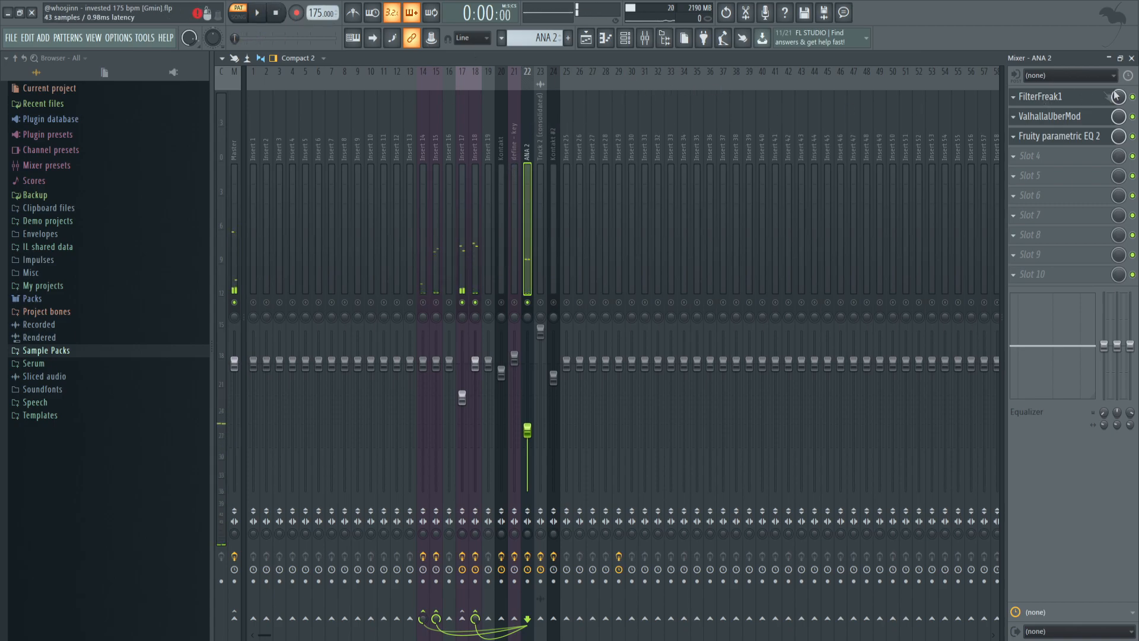
{"action": "left_click", "coordinate": [1065, 98]}
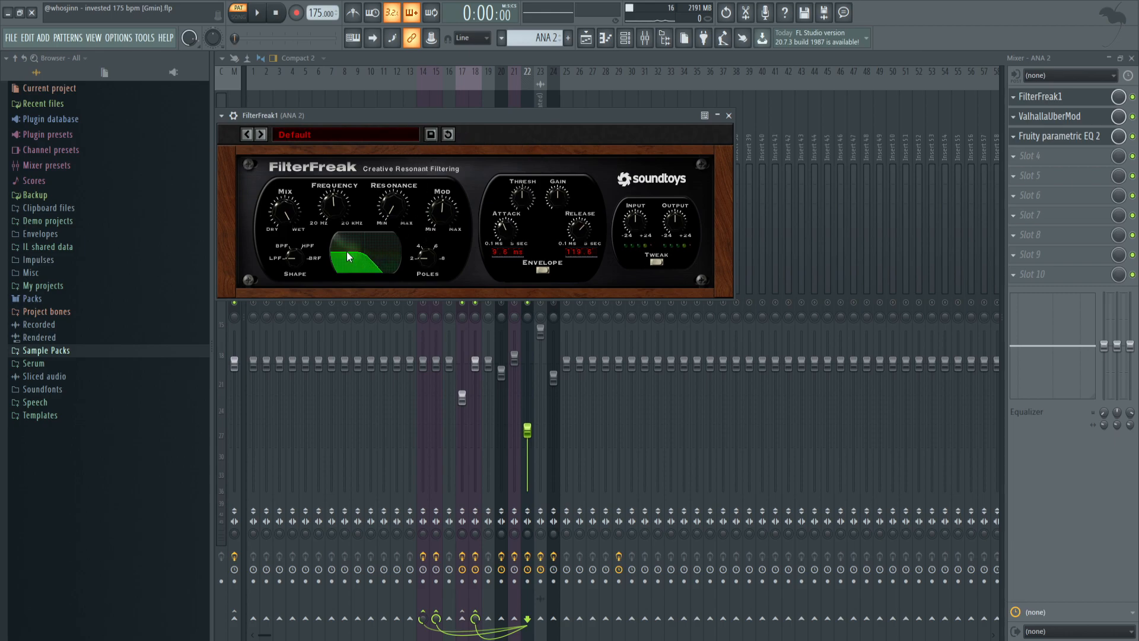
{"action": "mouse_move", "coordinate": [362, 256]}
{"action": "left_mouse_down"}
{"action": "mouse_move", "coordinate": [385, 268]}
{"action": "mouse_move", "coordinate": [369, 265]}
{"action": "left_mouse_up"}
{"action": "mouse_move", "coordinate": [333, 212]}
{"action": "left_mouse_down"}
{"action": "mouse_move", "coordinate": [348, 215]}
{"action": "mouse_move", "coordinate": [331, 219]}
{"action": "mouse_move", "coordinate": [330, 204]}
{"action": "left_mouse_up"}
Step: Bypass FilterFreak1 on the ANA 2 insert and listen to the pattern without the filter
{"action": "left_click", "coordinate": [1132, 96]}
{"action": "left_click", "coordinate": [1062, 98]}
{"action": "key", "text": "space"}
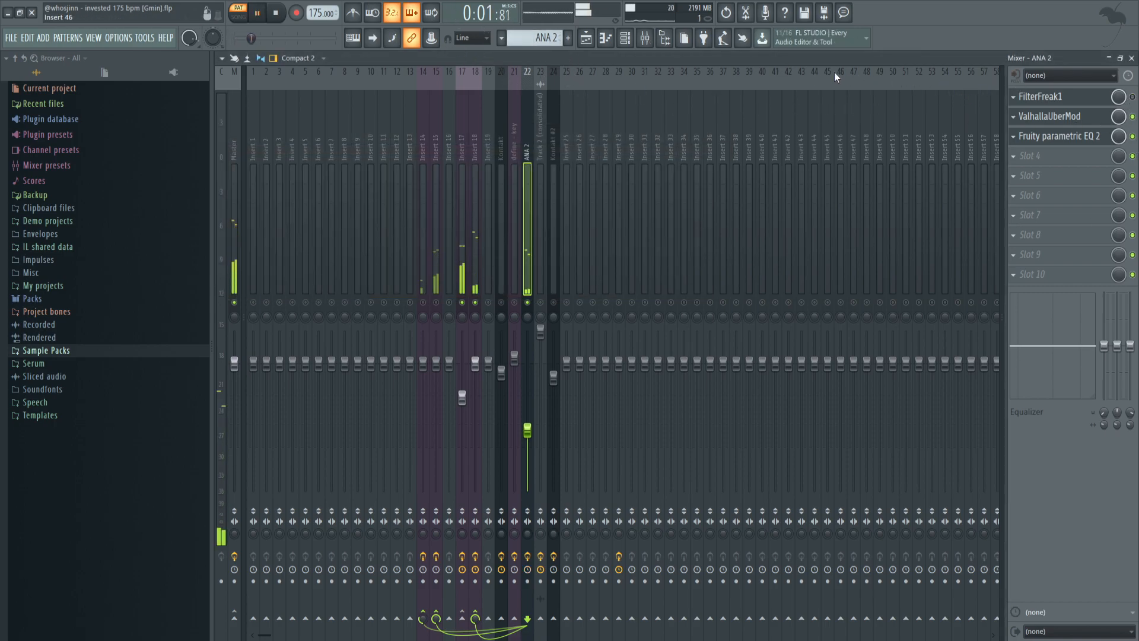
{"action": "left_click", "coordinate": [276, 12]}
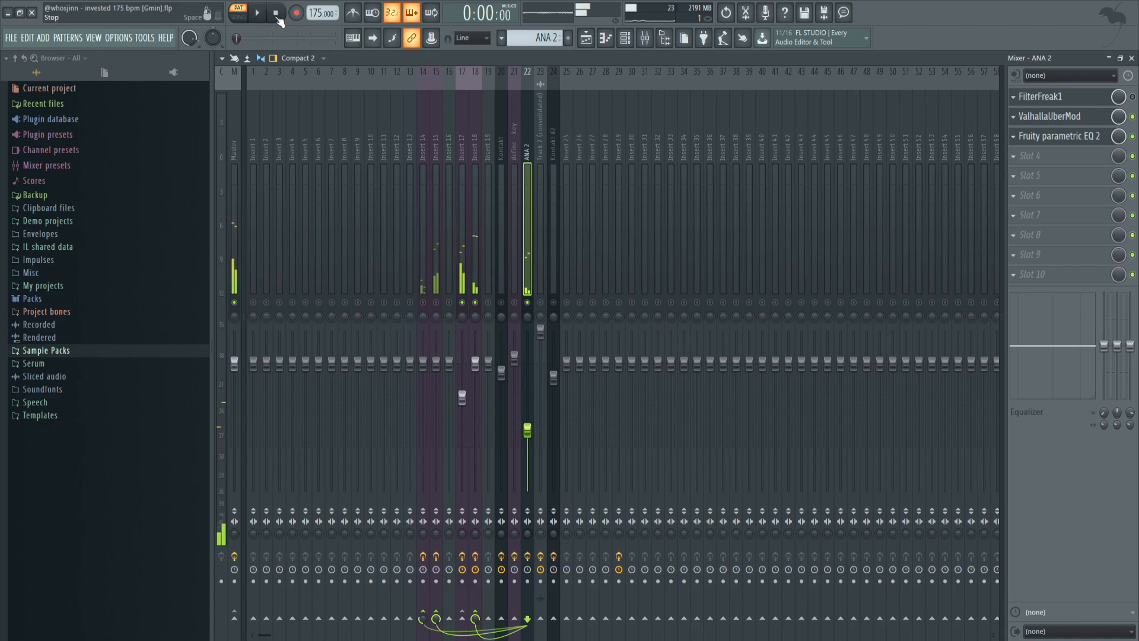
Step: Re-enable FilterFreak1 on the ANA 2 insert and listen to the pattern with its window open
{"action": "left_click", "coordinate": [1132, 97]}
{"action": "left_click", "coordinate": [1091, 101]}
{"action": "left_click", "coordinate": [1090, 99]}
{"action": "left_click", "coordinate": [1090, 99]}
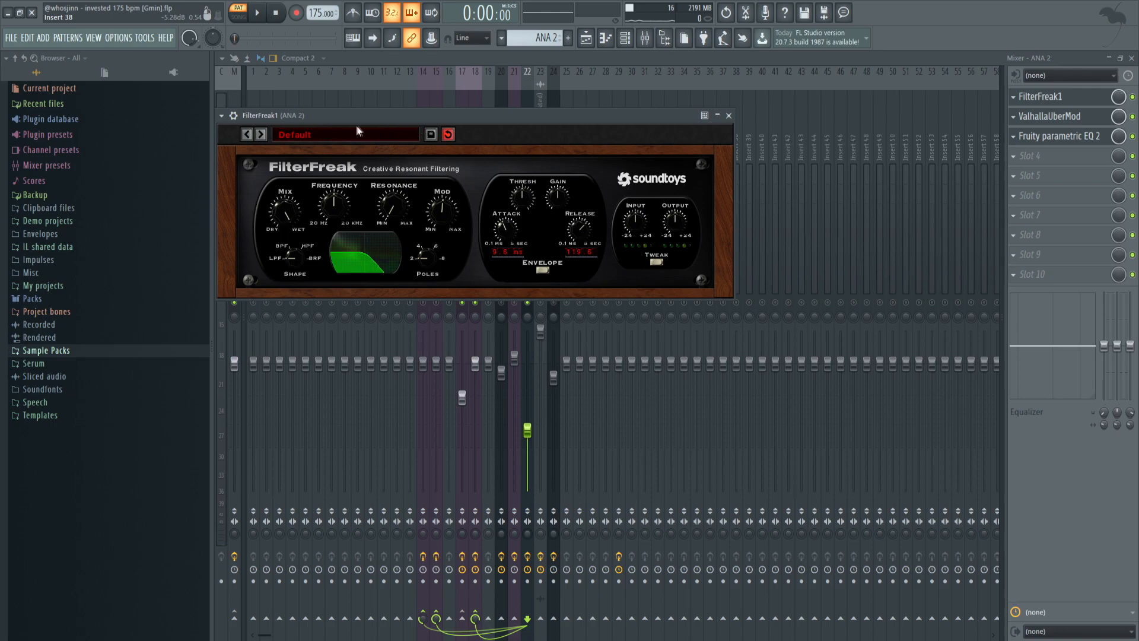
{"action": "left_click", "coordinate": [265, 14]}
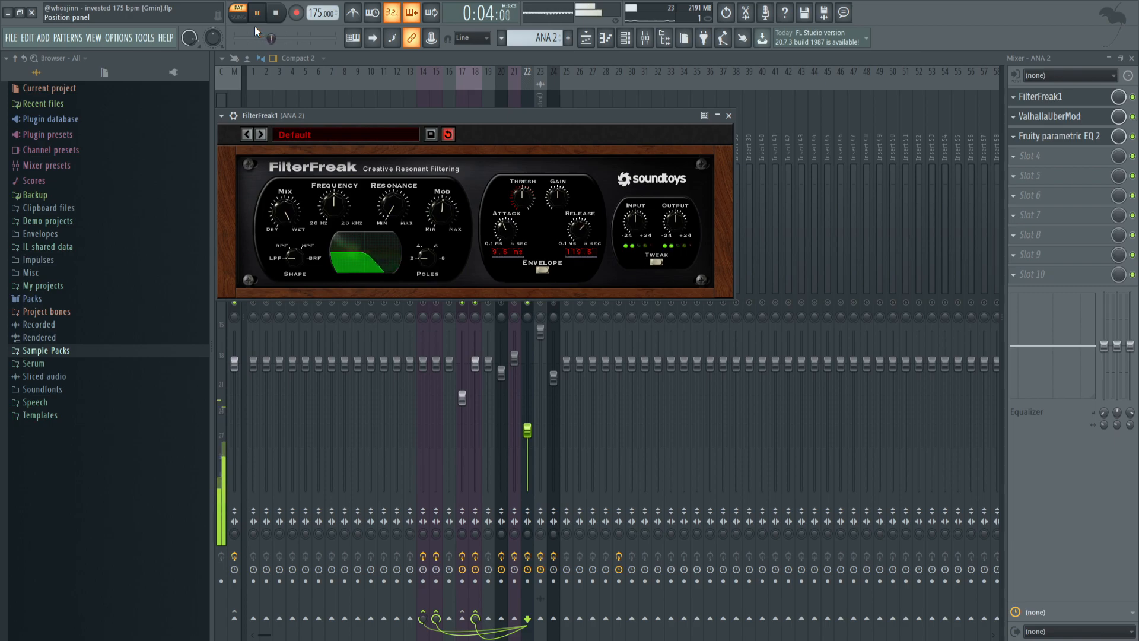
{"action": "left_click", "coordinate": [275, 19]}
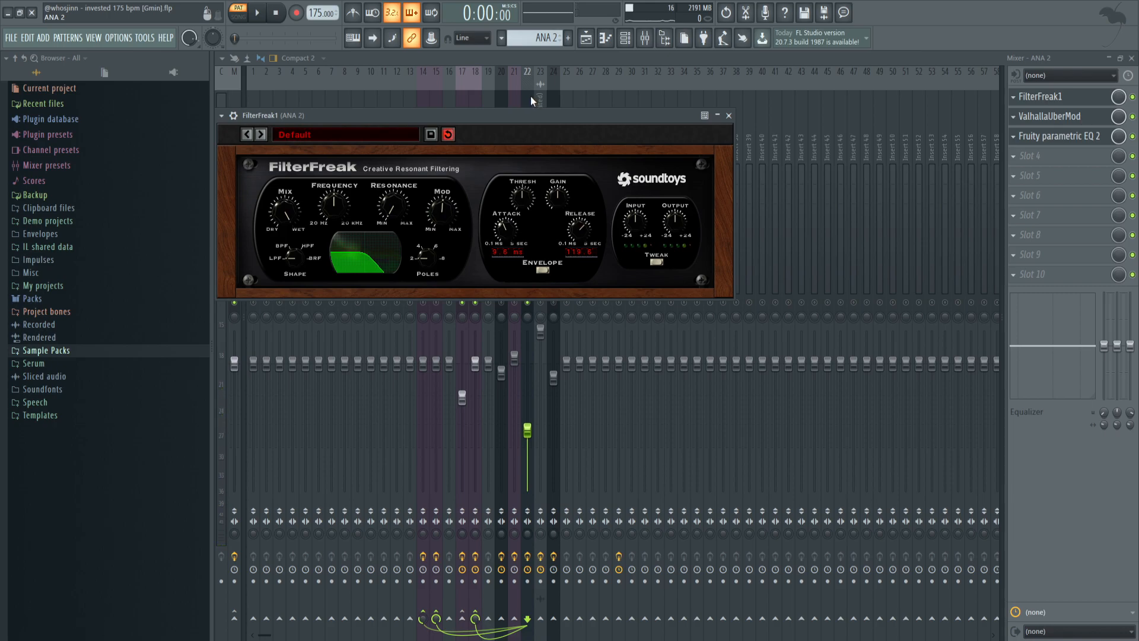
Step: Examine the FilterFreak1 frequency and mix controls, and the ValhallaUberMod settings on the ANA 2 insert
{"action": "left_click", "coordinate": [530, 96]}
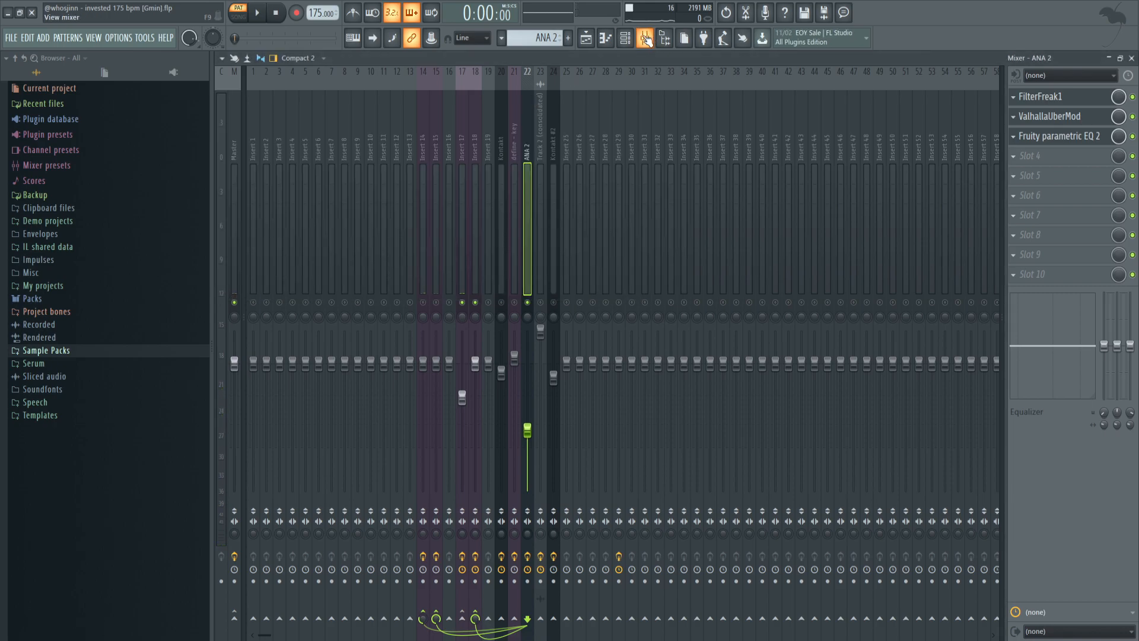
{"action": "left_click", "coordinate": [1050, 98]}
{"action": "left_click_drag", "start_coordinate": [340, 206], "coordinate": [295, 185]}
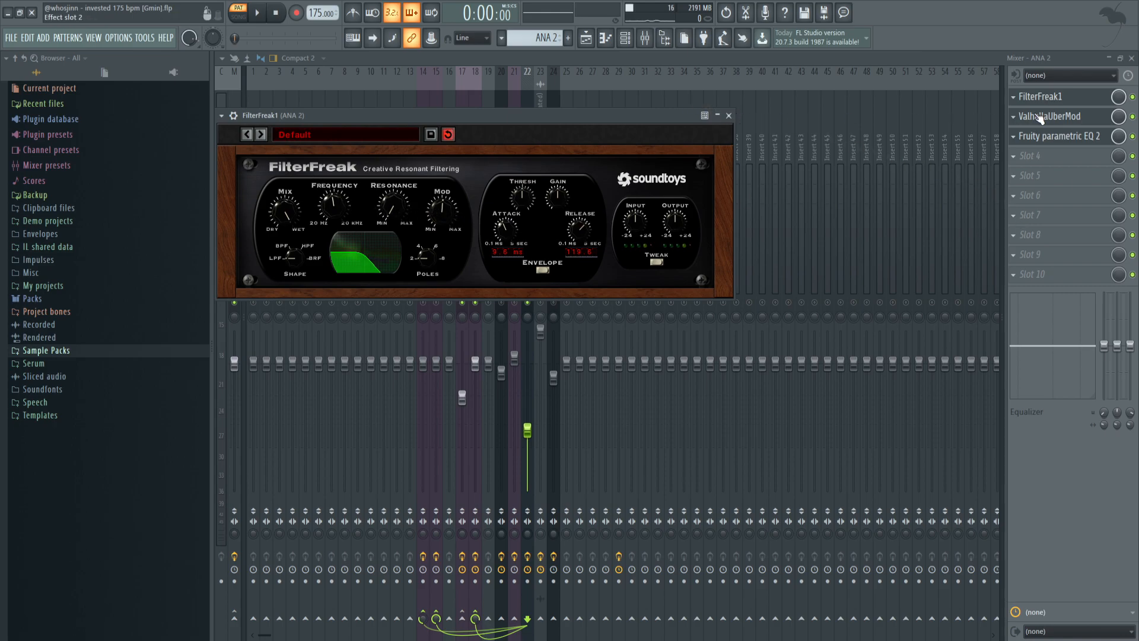
{"action": "left_click", "coordinate": [1065, 123]}
{"action": "left_click_drag", "start_coordinate": [511, 226], "coordinate": [464, 169]}
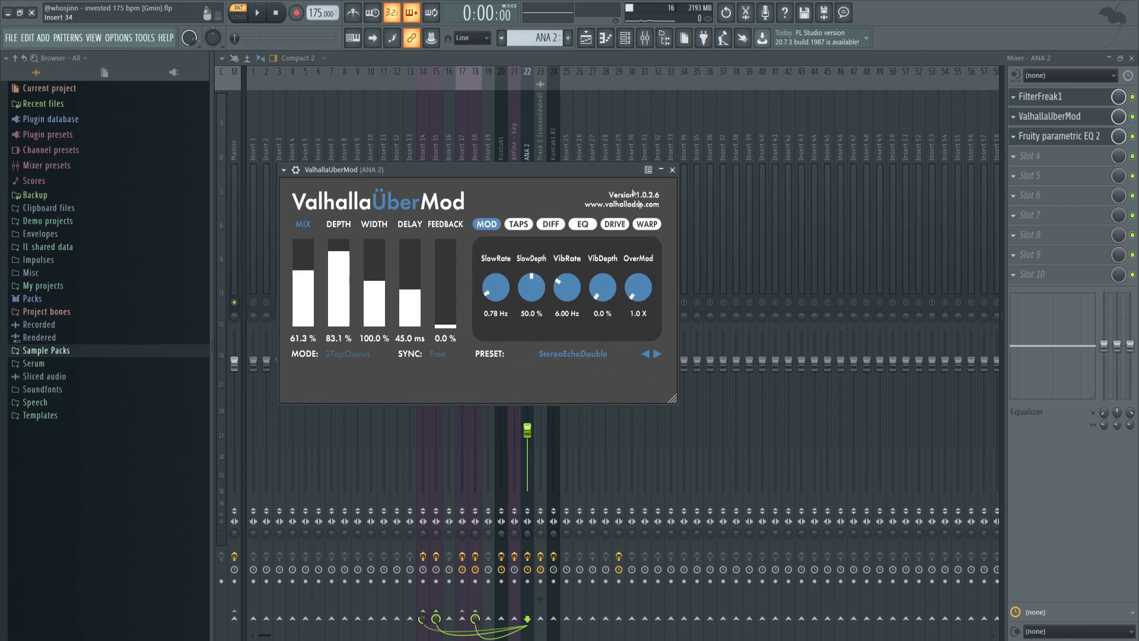
Step: Examine the high-pass band of the Fruity Parametric EQ 2 on the ANA 2 insert
{"action": "left_click", "coordinate": [1058, 142]}
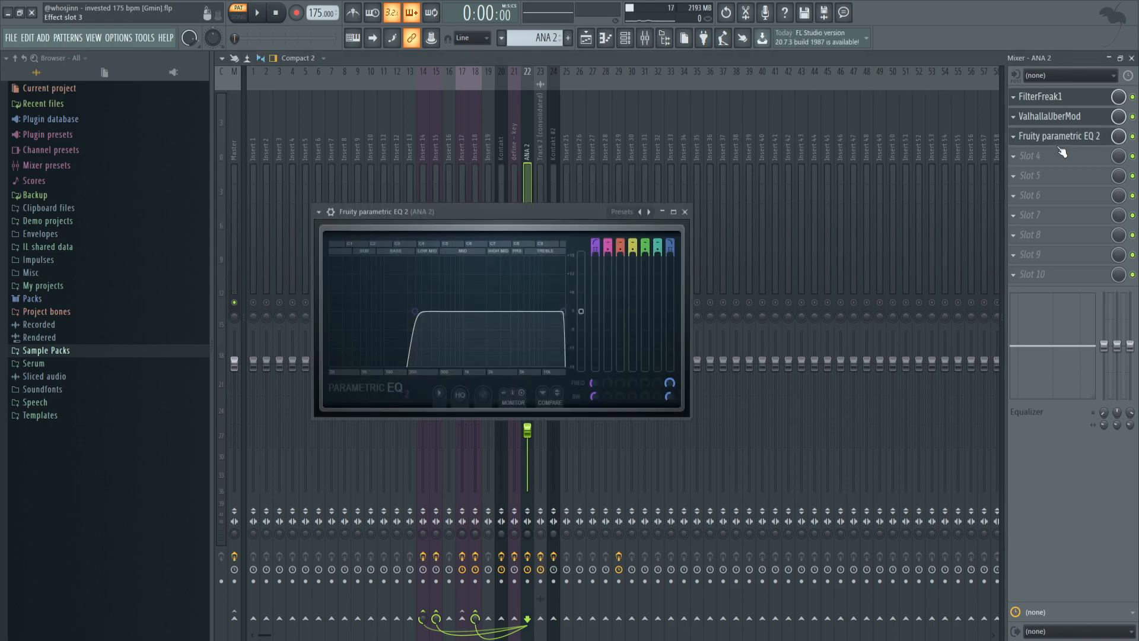
{"action": "left_click_drag", "start_coordinate": [419, 315], "coordinate": [417, 316]}
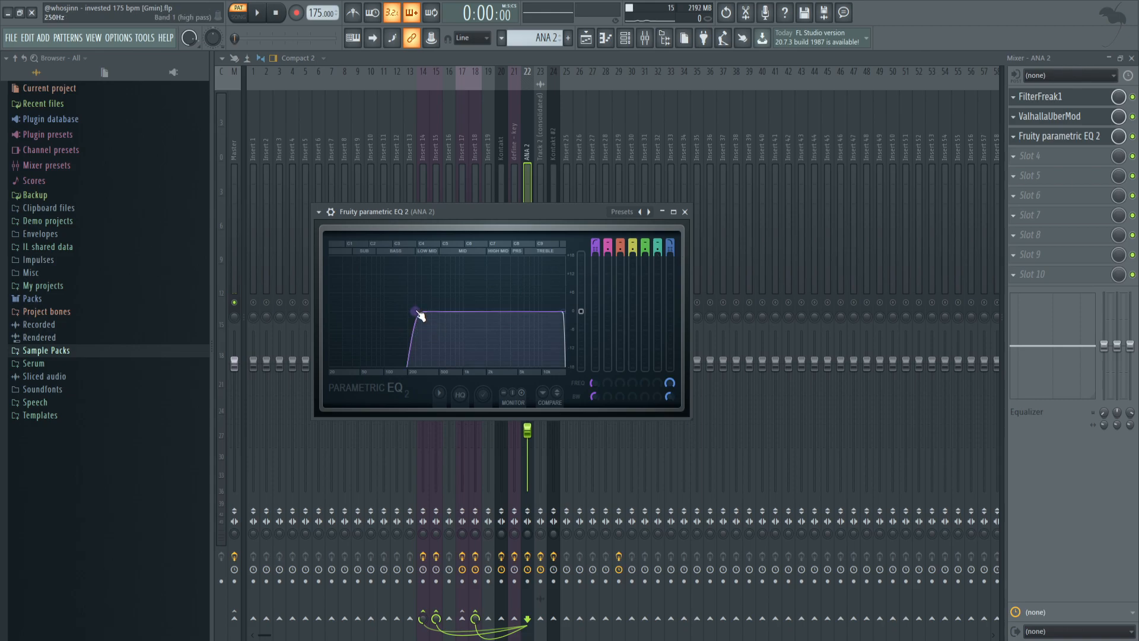
{"action": "left_click", "coordinate": [528, 145]}
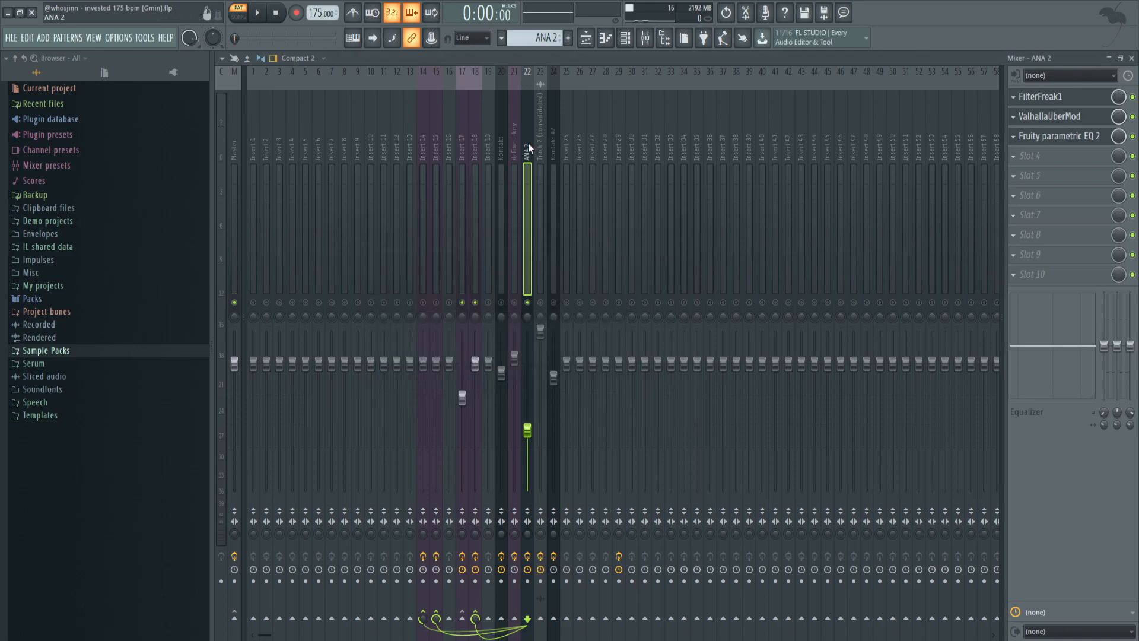
Step: Examine the CLA-2A Stereo peak reduction and the Doubler2 Stereo settings on the Track 2 (consolidated) insert
{"action": "left_click", "coordinate": [540, 137]}
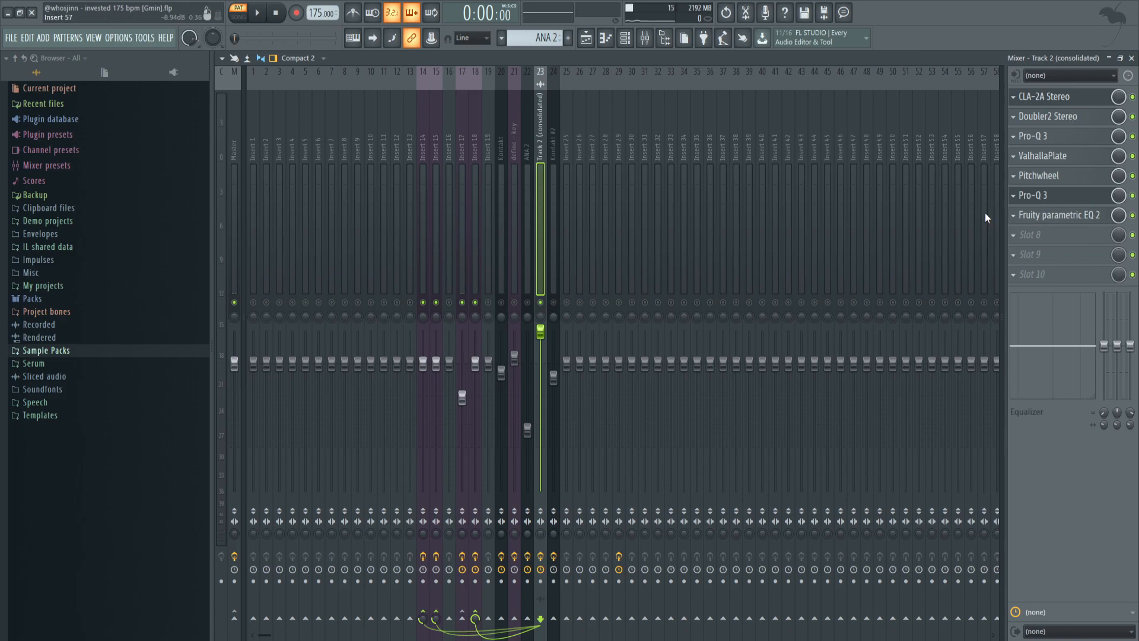
{"action": "left_click", "coordinate": [1054, 101]}
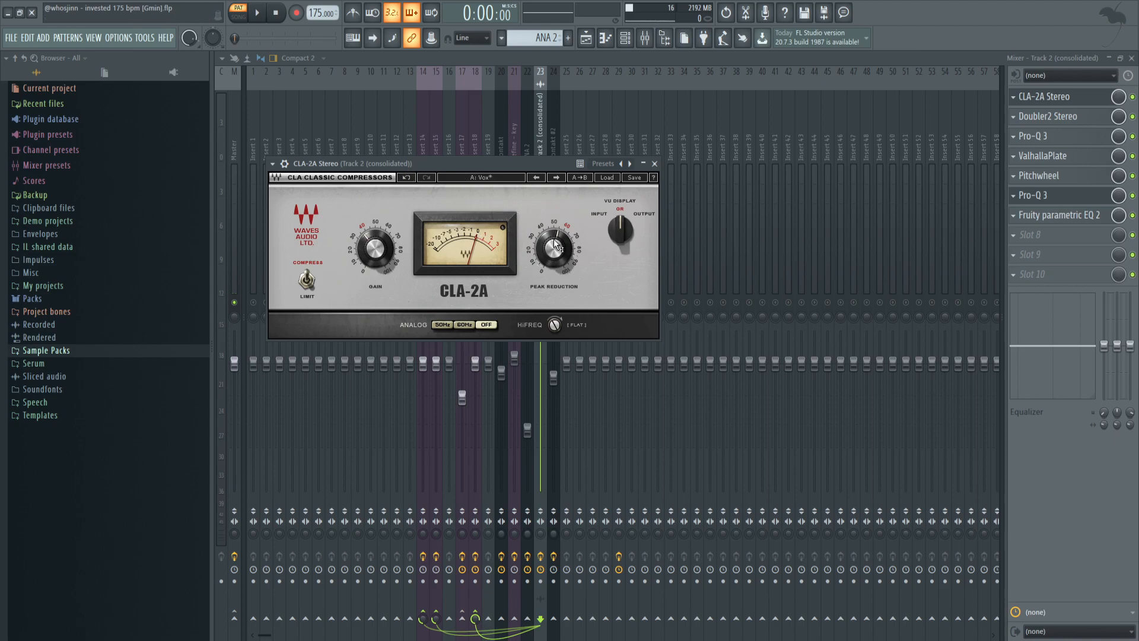
{"action": "left_click_drag", "start_coordinate": [555, 250], "coordinate": [558, 238]}
{"action": "left_click", "coordinate": [1060, 116]}
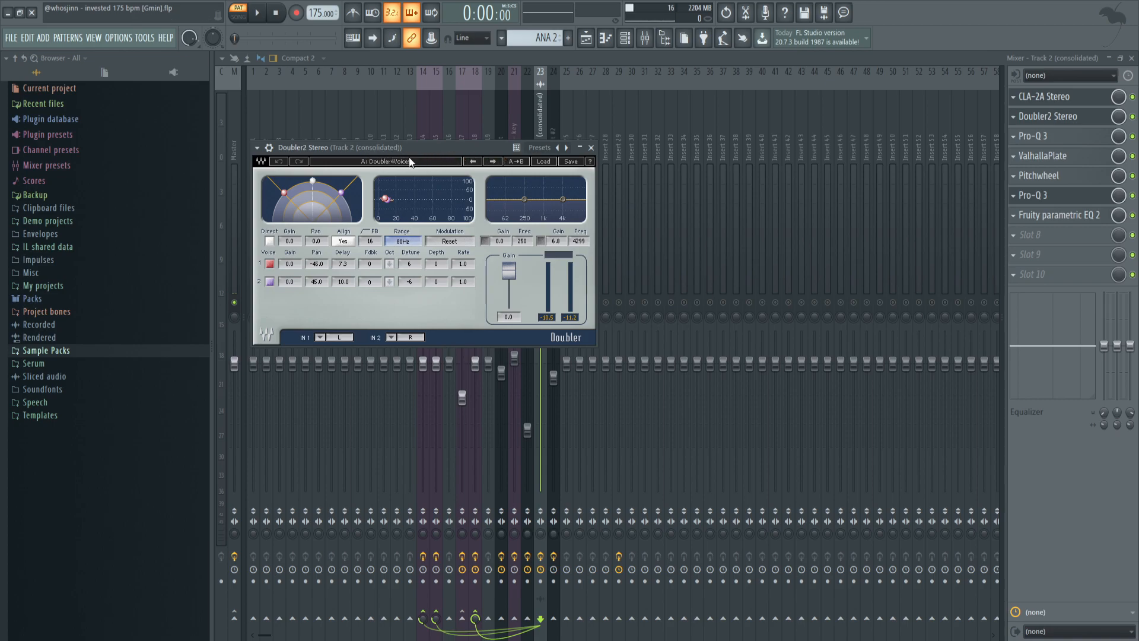
Step: Examine the first Pro-Q 3's band-pass curve and the ValhallaPlate reverb on the Track 2 (consolidated) insert
{"action": "left_click", "coordinate": [1044, 138]}
{"action": "mouse_move", "coordinate": [698, 377]}
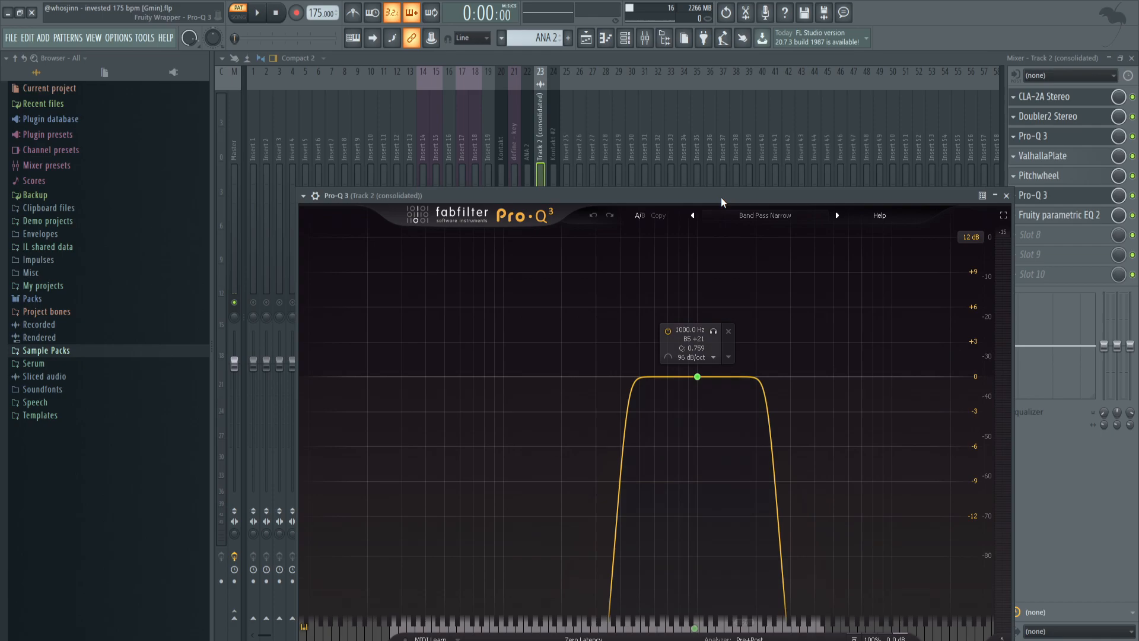
{"action": "left_click_drag", "start_coordinate": [721, 196], "coordinate": [663, 100]}
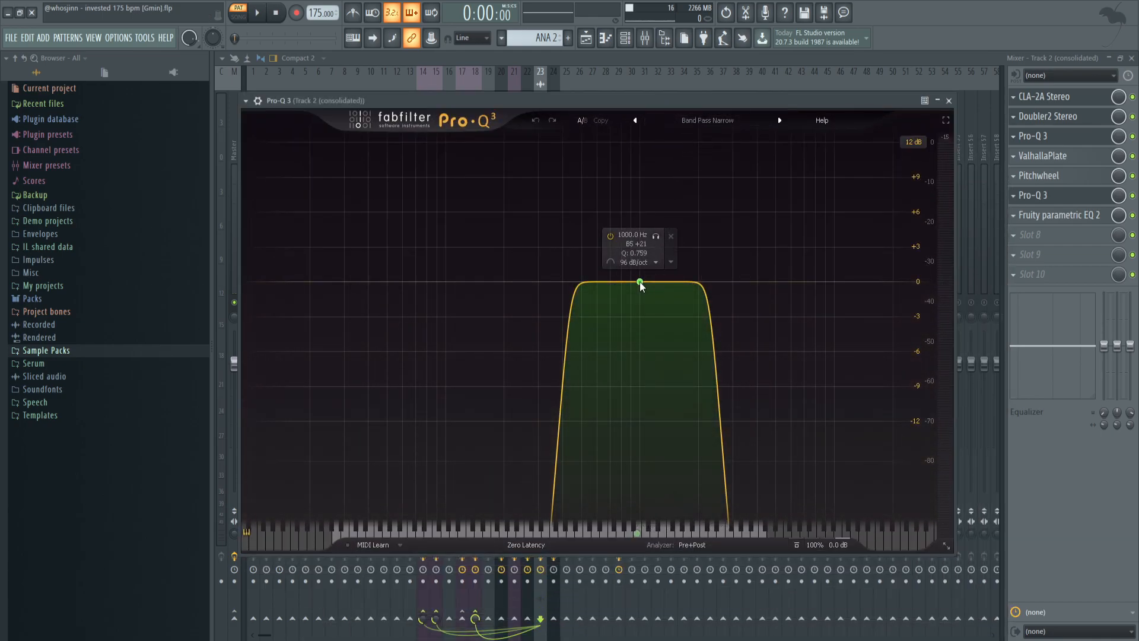
{"action": "left_click", "coordinate": [1055, 159]}
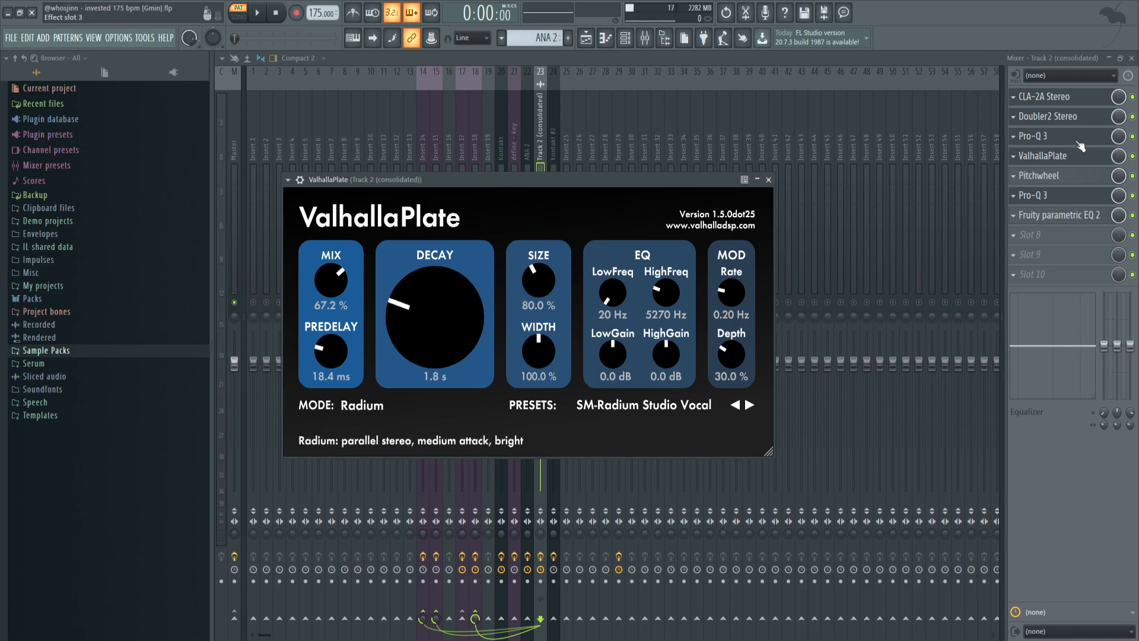
Step: Examine the Pitchwheel settings and the second Pro-Q 3's narrow cuts on the Track 2 (consolidated) insert
{"action": "left_click", "coordinate": [1054, 178]}
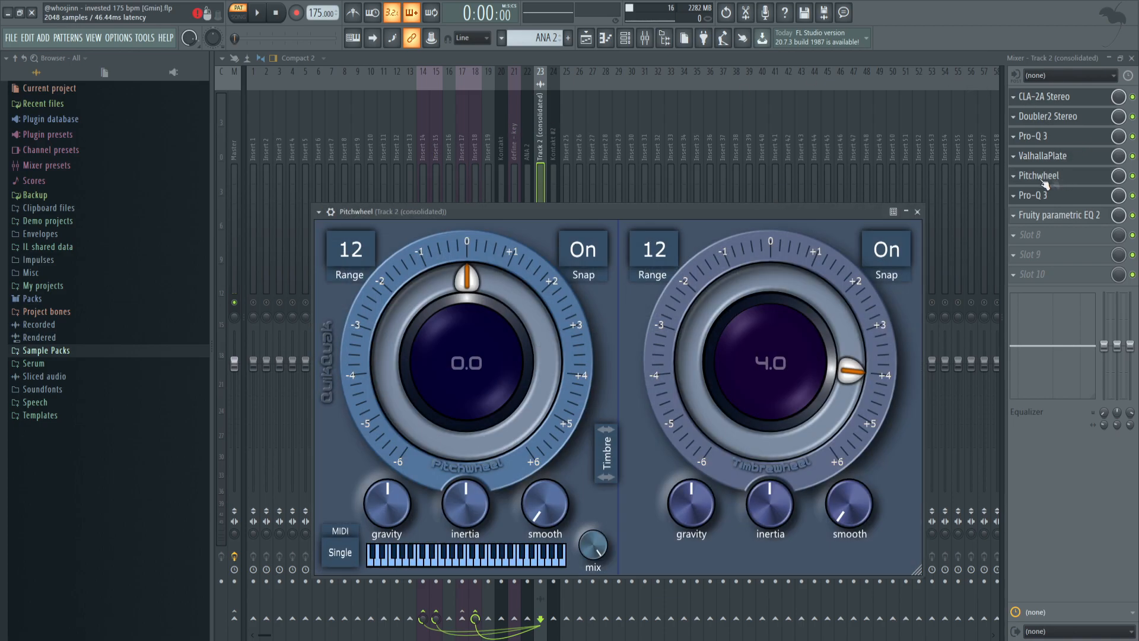
{"action": "left_click_drag", "start_coordinate": [413, 217], "coordinate": [330, 136]}
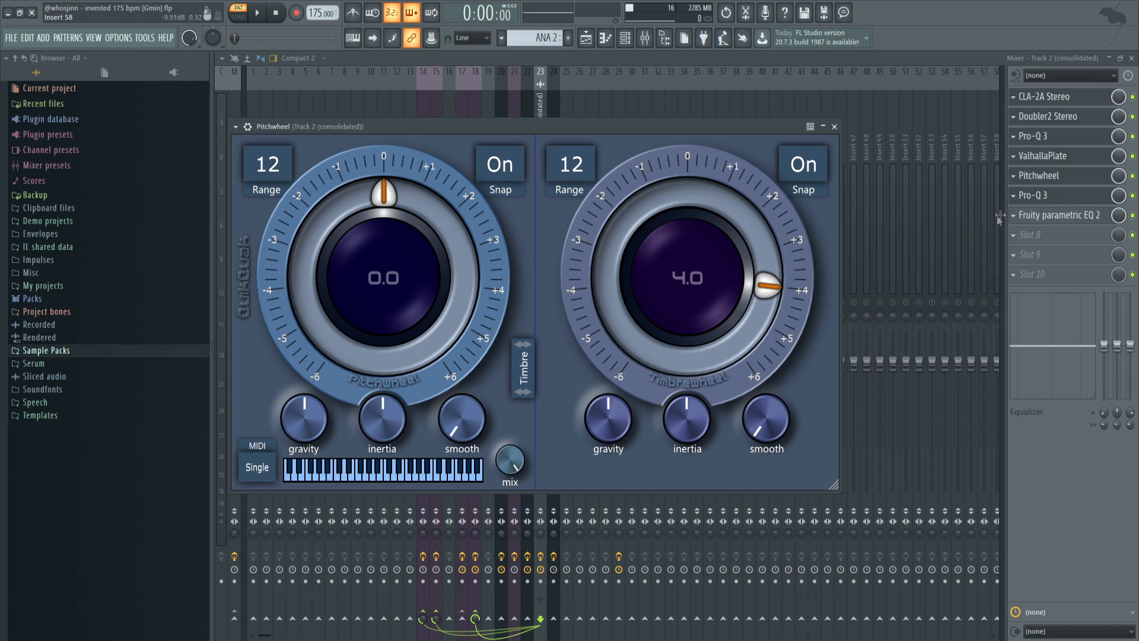
{"action": "left_click", "coordinate": [1053, 200]}
{"action": "left_click", "coordinate": [1055, 201]}
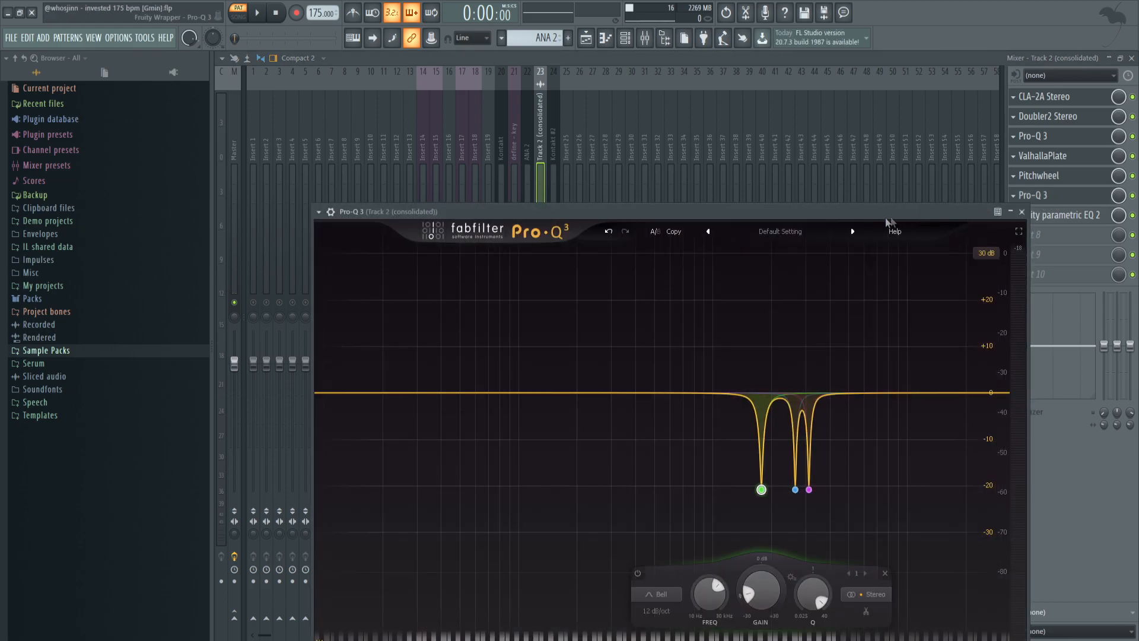
{"action": "left_click_drag", "start_coordinate": [861, 209], "coordinate": [776, 138]}
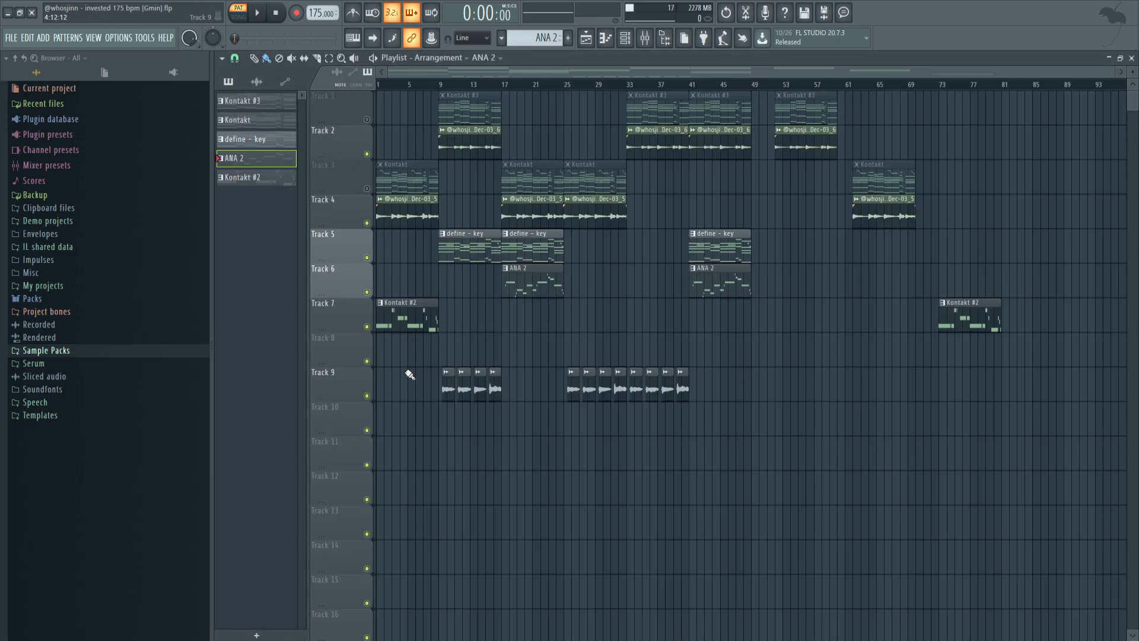
Step: Solo playlist Track 9, select bars 9 to 17 for looping, and switch playback to song mode
{"action": "left_click", "coordinate": [367, 395], "text": "ctrl"}
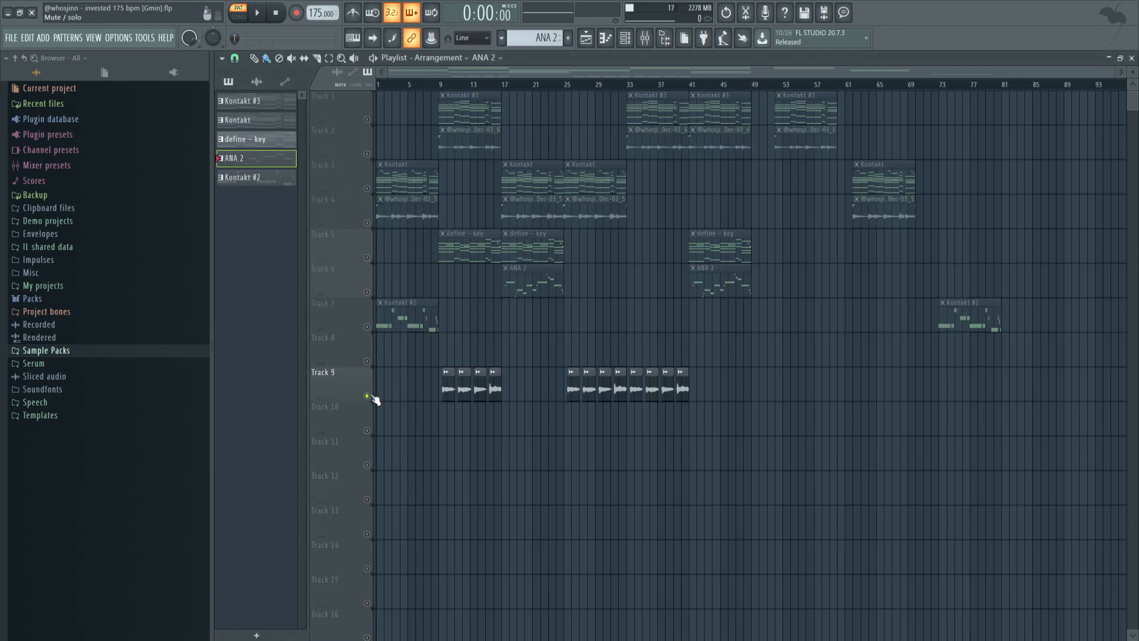
{"action": "left_click_drag", "start_coordinate": [445, 83], "coordinate": [500, 83]}
{"action": "left_click", "coordinate": [237, 17]}
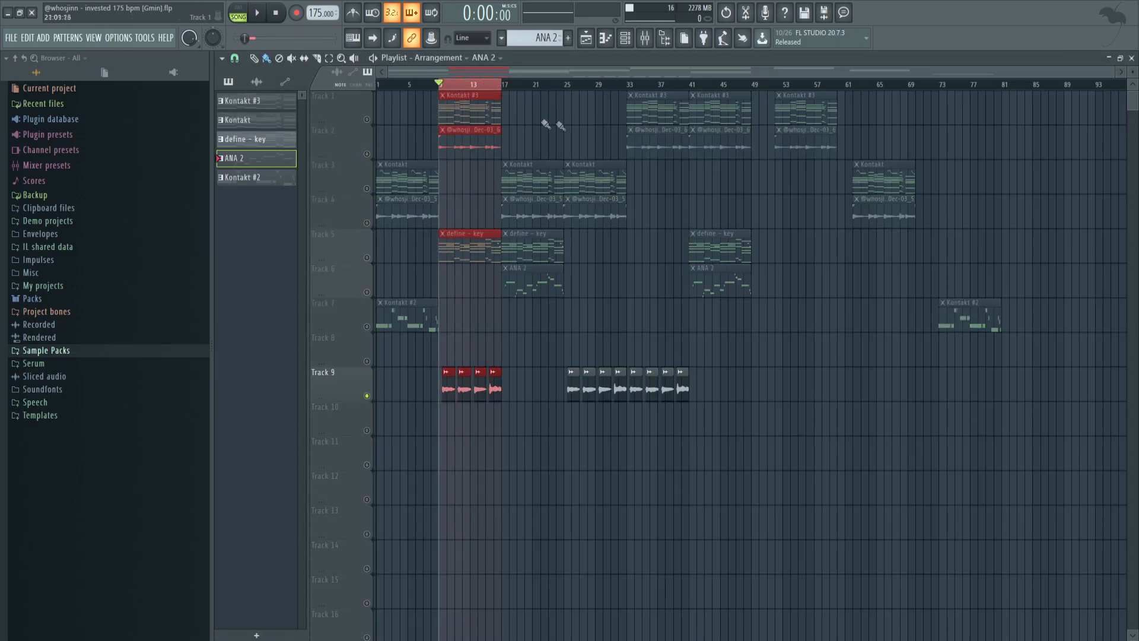
Step: Listen to the selected vocal section with the second Pro-Q 3 on the Track 2 (consolidated) insert bypassed
{"action": "left_click", "coordinate": [645, 38]}
{"action": "left_click", "coordinate": [1050, 197]}
{"action": "left_click", "coordinate": [257, 13]}
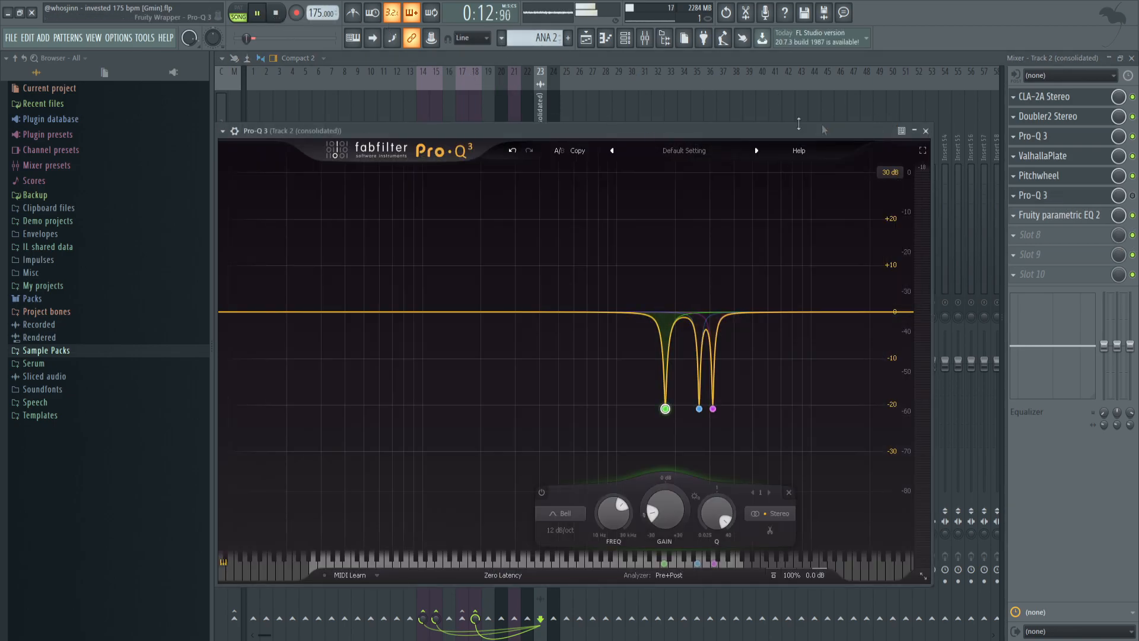
{"action": "left_click", "coordinate": [285, 18]}
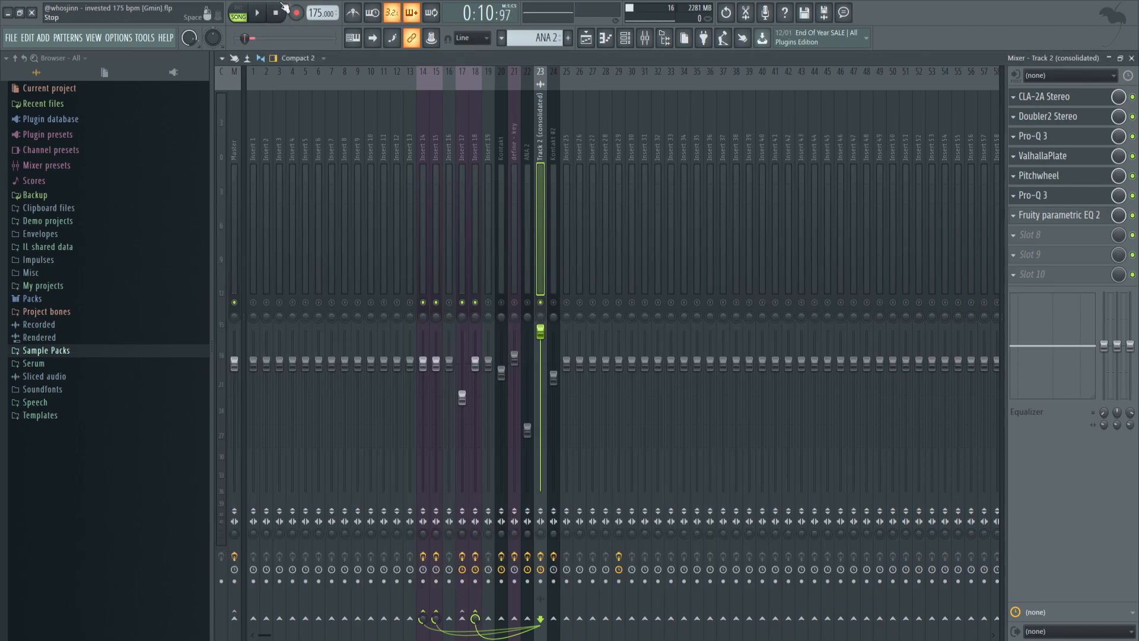
Step: Play the selected section with the second Pro-Q 3 enabled and watch its spectrum against the narrow cuts
{"action": "left_click", "coordinate": [258, 15]}
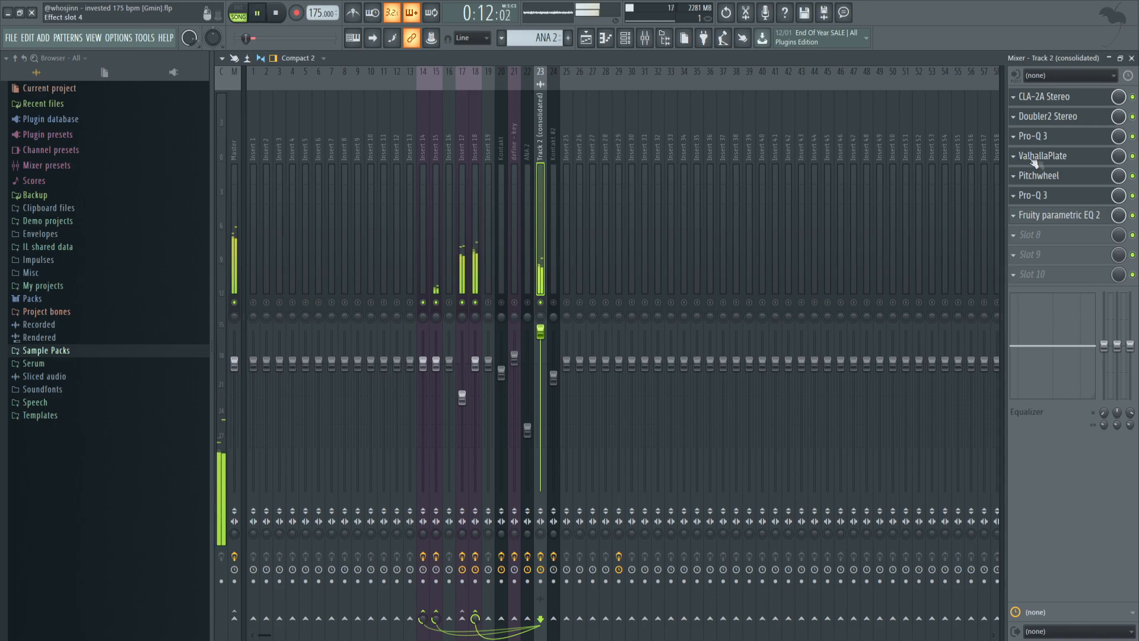
{"action": "left_click", "coordinate": [1065, 195]}
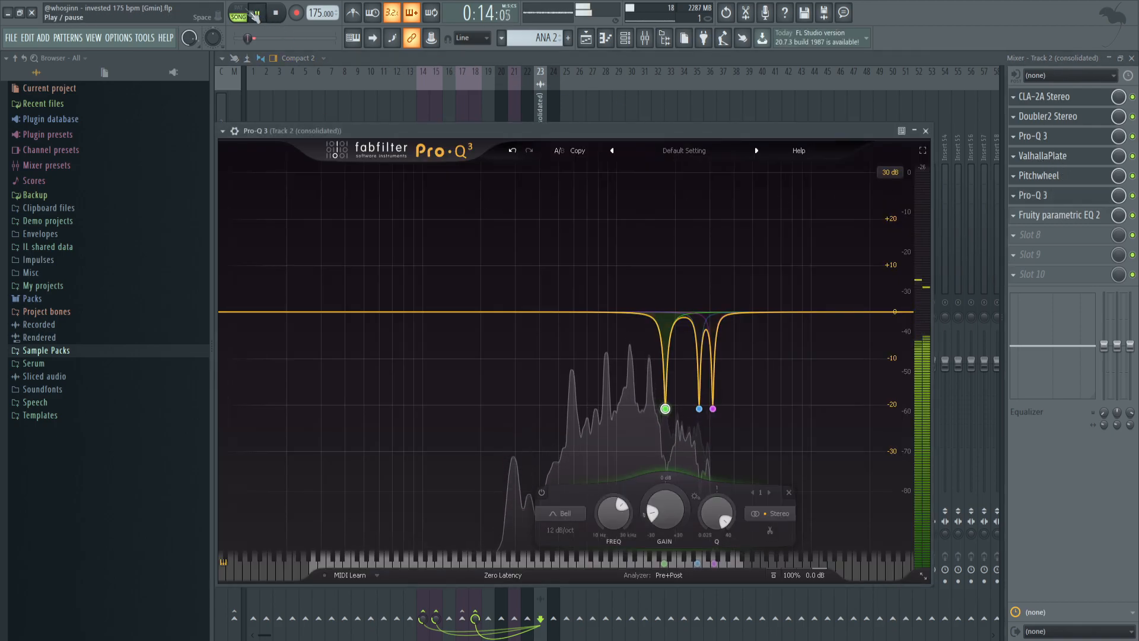
{"action": "key", "text": "space"}
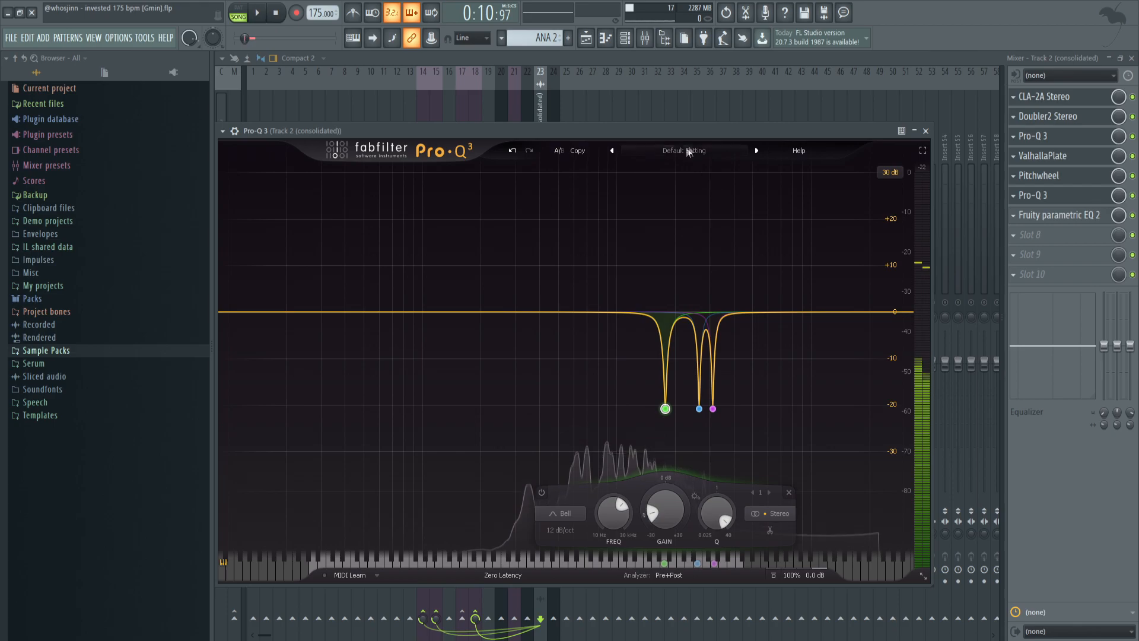
{"action": "left_click", "coordinate": [926, 130]}
Step: Examine the Fruity Parametric EQ 2 on Track 2 (consolidated) and the CLA-76 Stereo on the Kontakt #2 insert
{"action": "left_click", "coordinate": [1067, 217]}
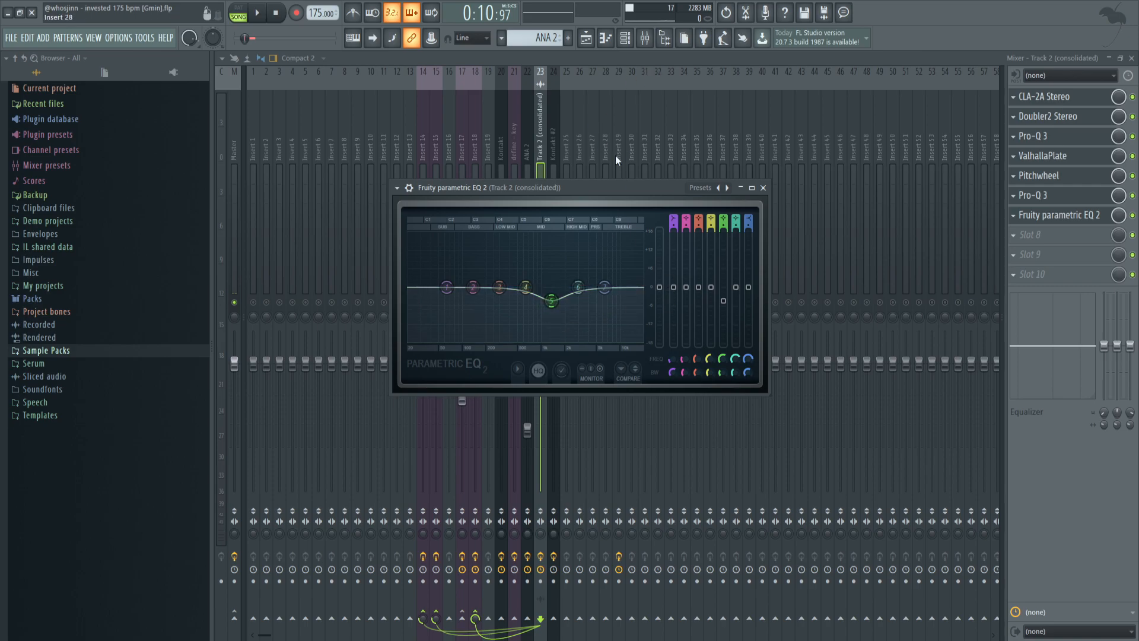
{"action": "left_click", "coordinate": [549, 140]}
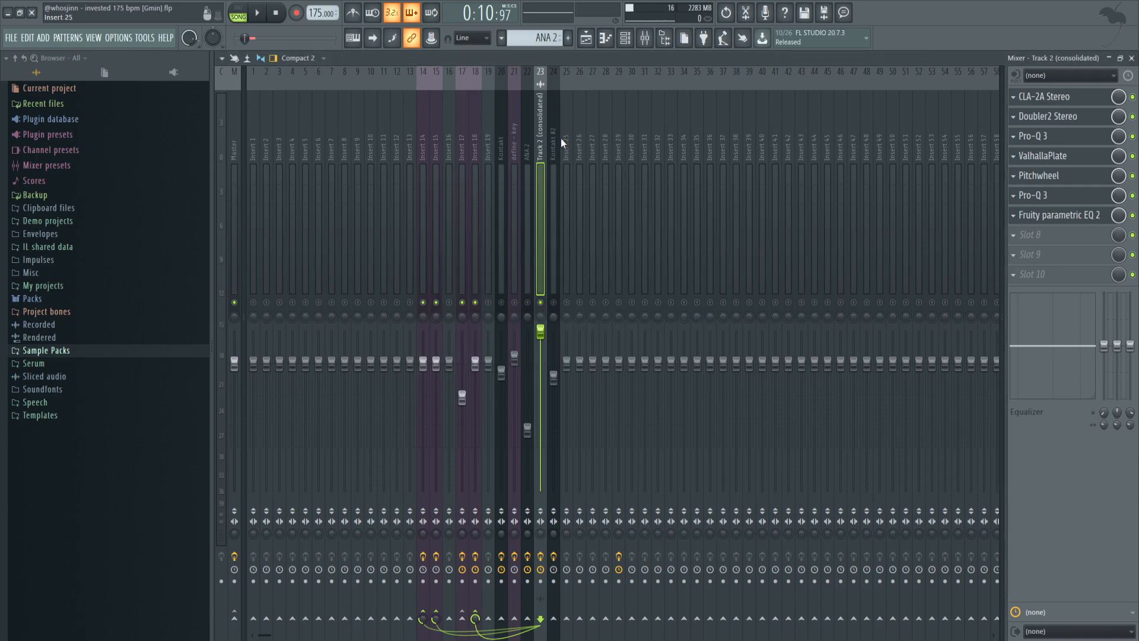
{"action": "left_click", "coordinate": [1100, 96]}
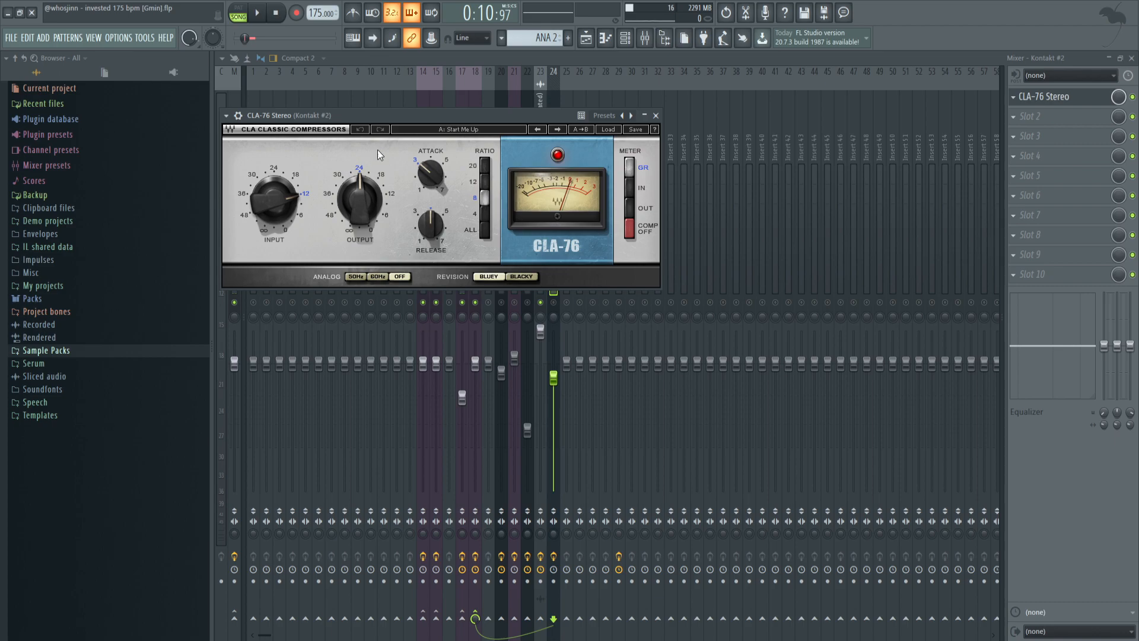
Step: Close the CLA-76 Stereo and select mixer Insert 18 to show its effects chain
{"action": "left_click", "coordinate": [514, 89]}
{"action": "left_click_drag", "start_coordinate": [501, 92], "coordinate": [553, 102]}
{"action": "left_click", "coordinate": [476, 116]}
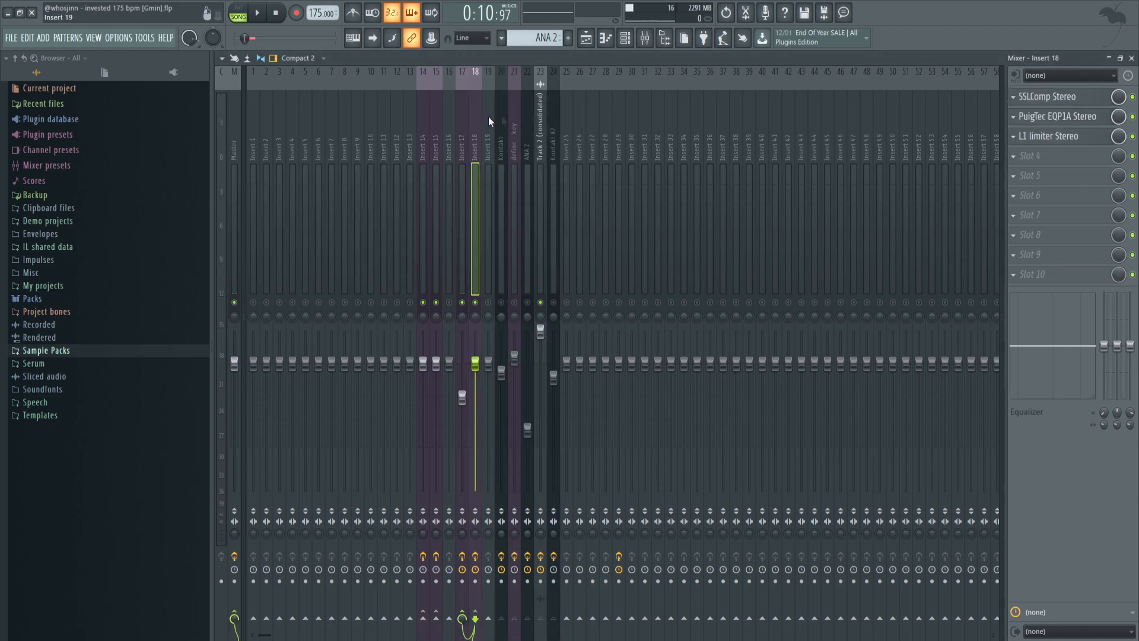
Step: Examine the SSLComp Stereo, PuigTec EQP1A Stereo and L1 limiter Stereo settings on mixer Insert 18
{"action": "left_click", "coordinate": [1046, 95]}
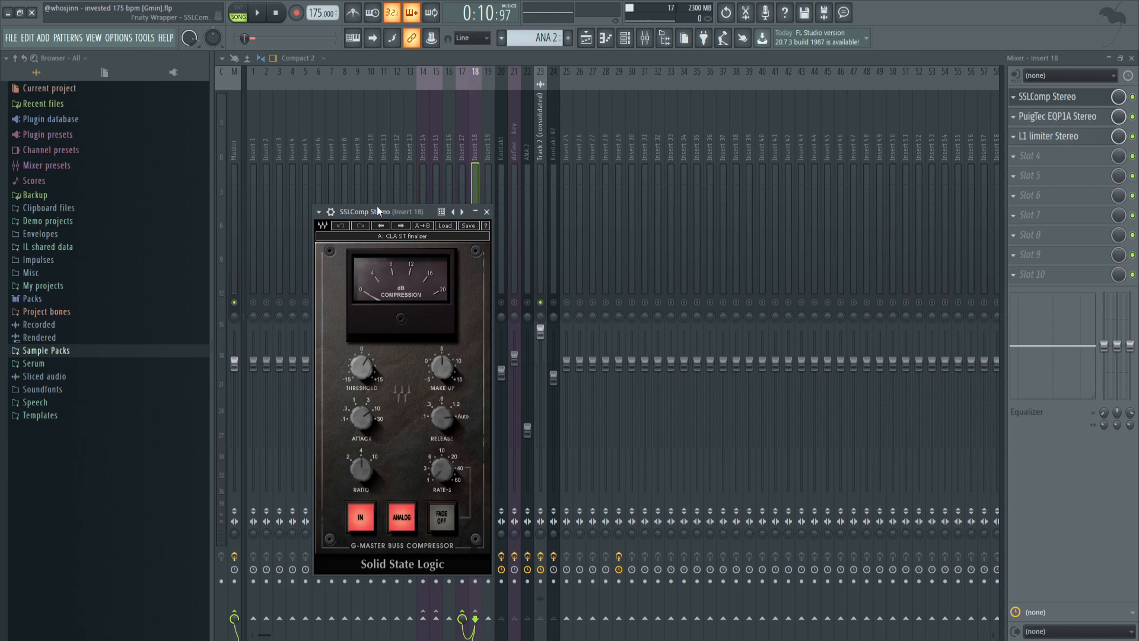
{"action": "left_click", "coordinate": [1059, 117]}
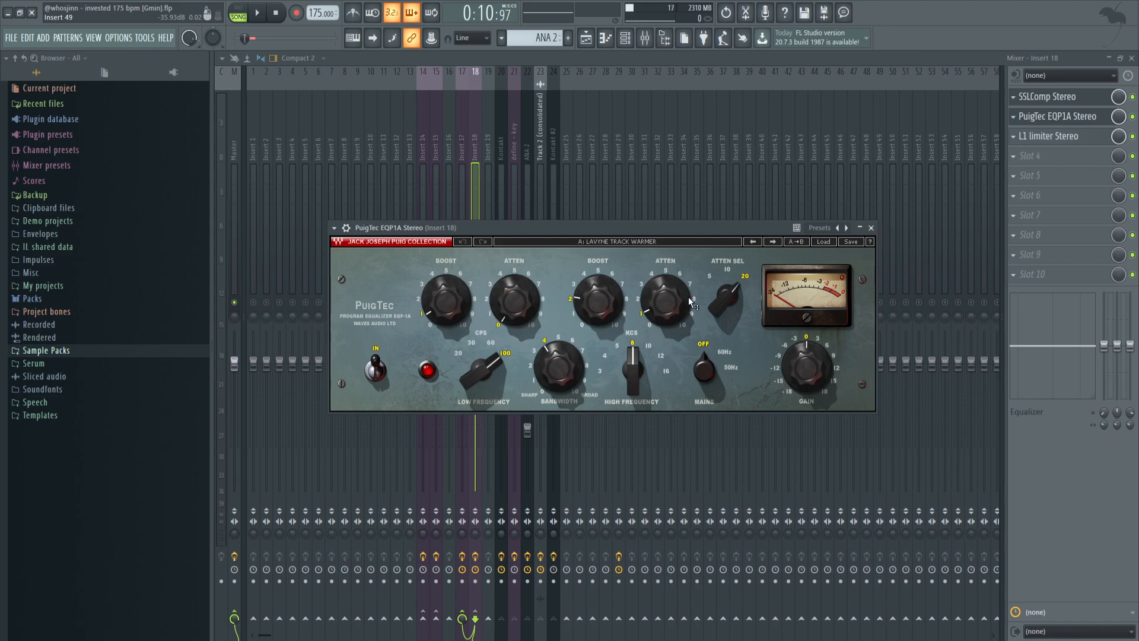
{"action": "mouse_move", "coordinate": [448, 318]}
{"action": "left_click", "coordinate": [1057, 116]}
{"action": "left_click", "coordinate": [1059, 136]}
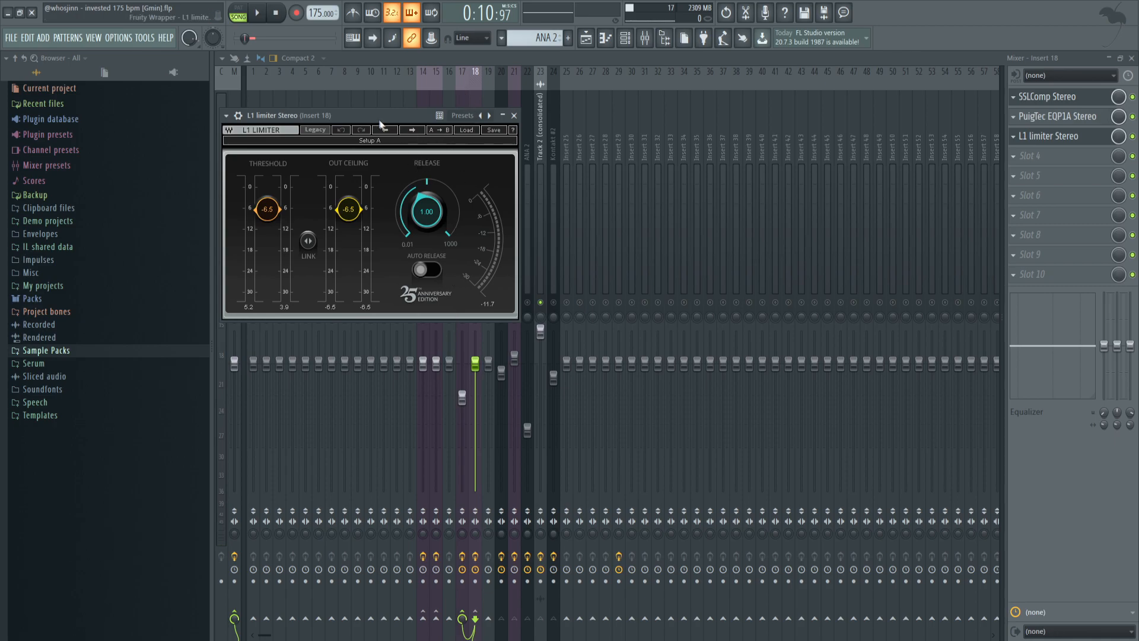
{"action": "left_click_drag", "start_coordinate": [380, 122], "coordinate": [843, 151]}
Step: Try lowering the Insert 18 volume fader to about 45%, check Insert 17, and undo the fader change
{"action": "left_click_drag", "start_coordinate": [475, 363], "coordinate": [475, 433]}
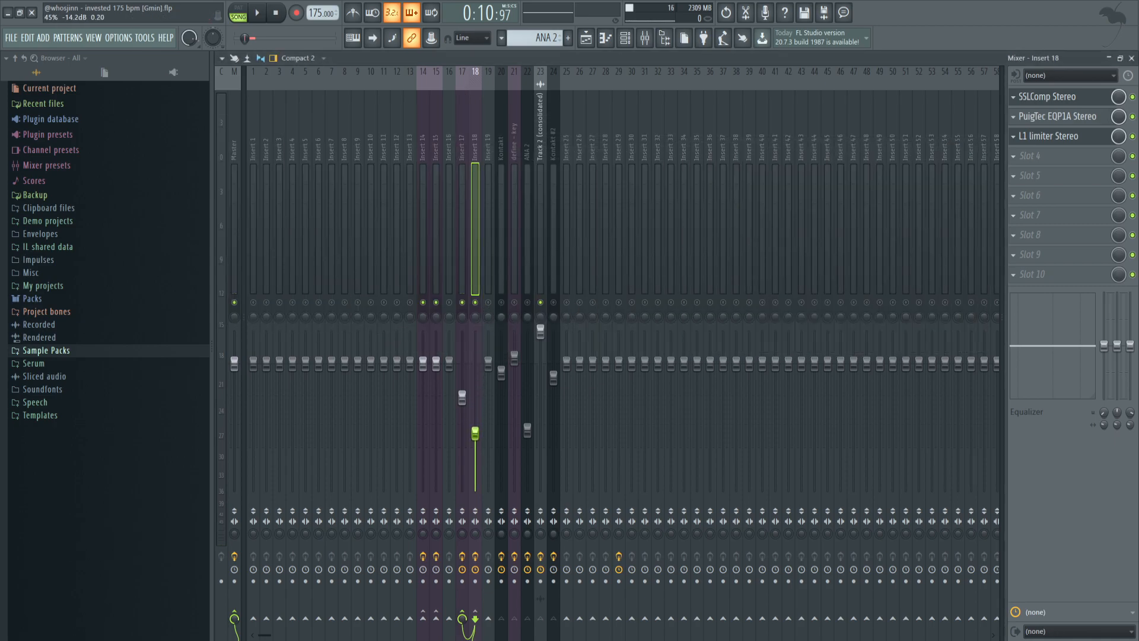
{"action": "left_click", "coordinate": [459, 127]}
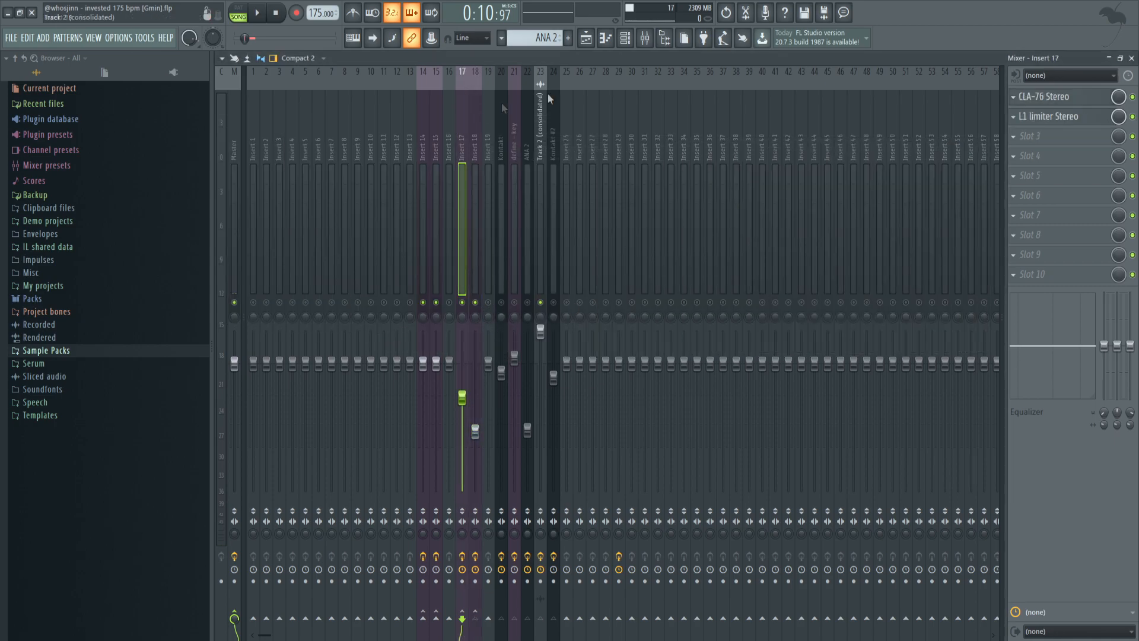
{"action": "left_click", "coordinate": [475, 139]}
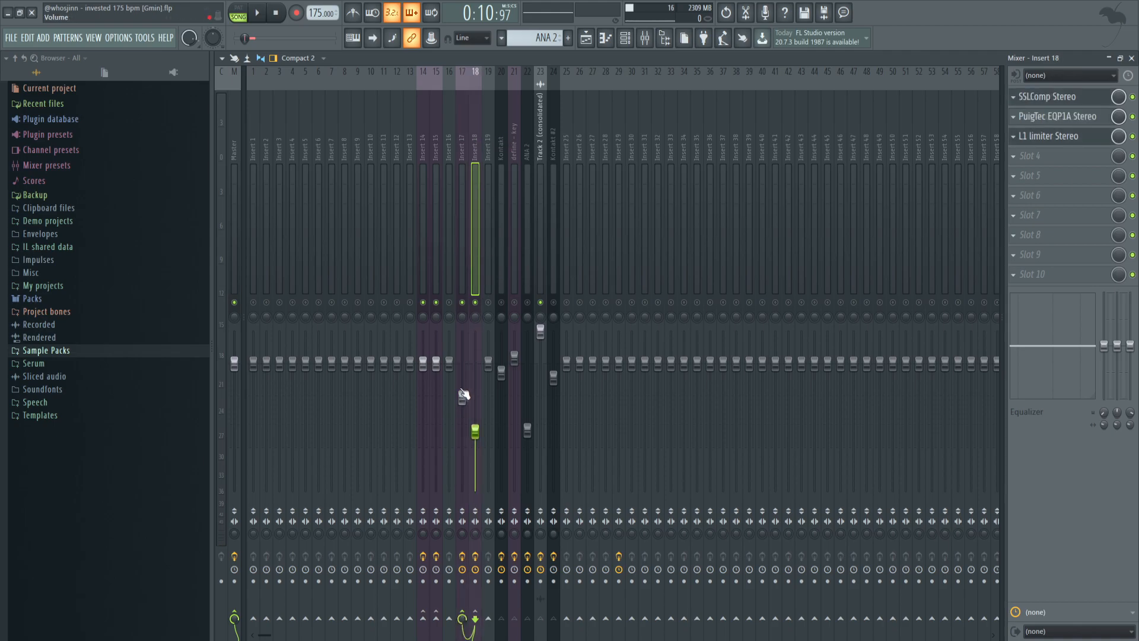
{"action": "key", "text": "ctrl+z"}
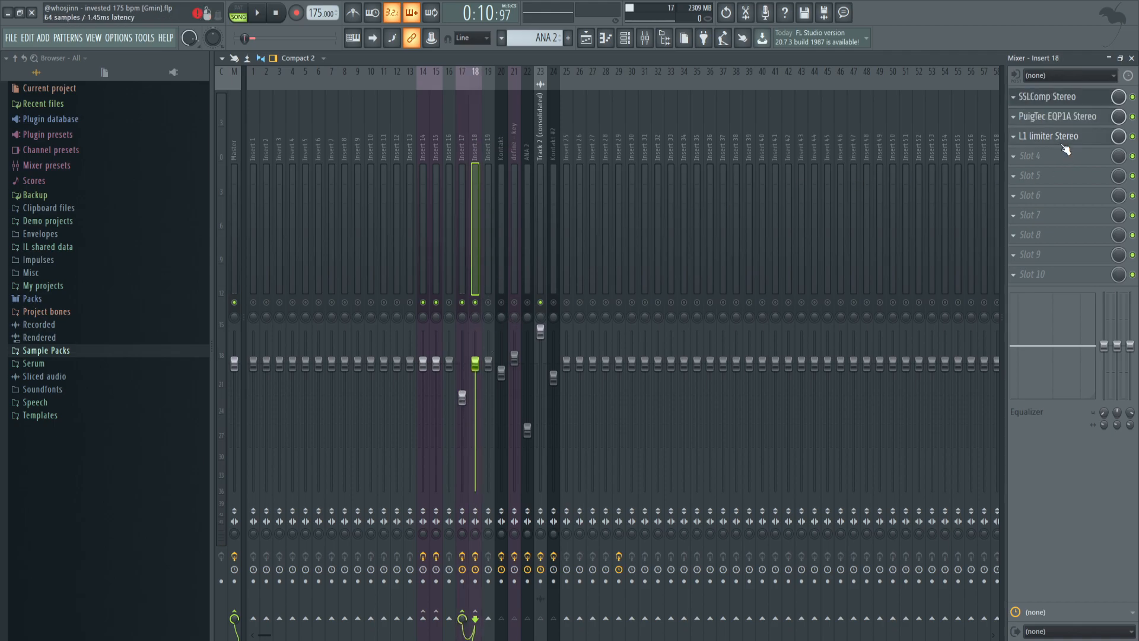
Step: Review the L1 limiter on Insert 18 and examine the CLA-76 Stereo and L1 limiter Stereo on Insert 17
{"action": "left_click", "coordinate": [1064, 141]}
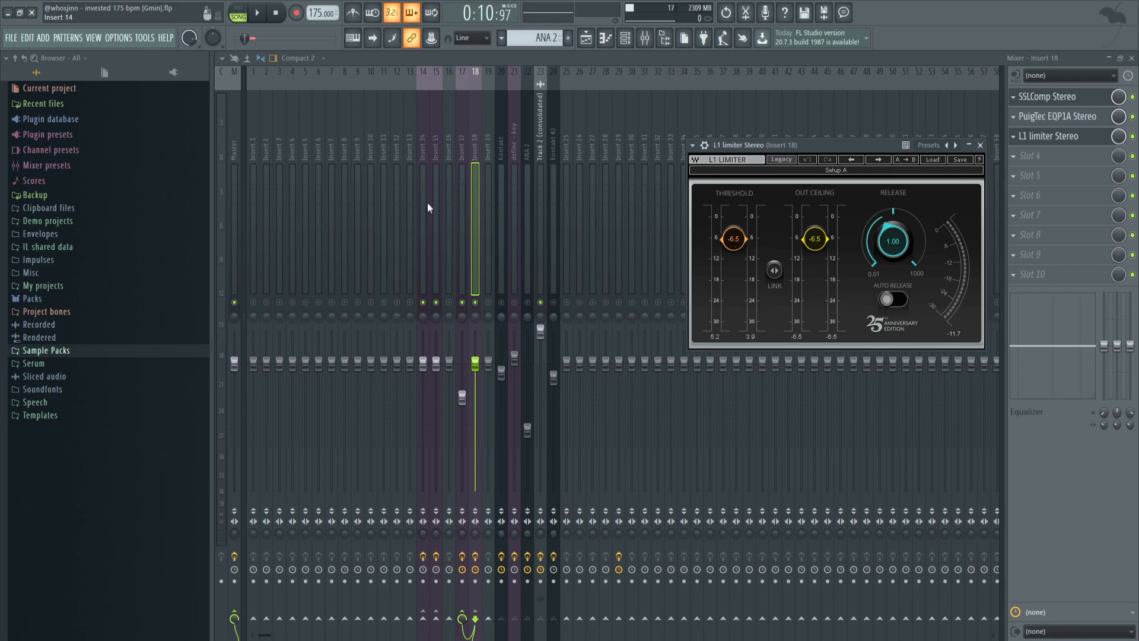
{"action": "left_click", "coordinate": [461, 119]}
{"action": "left_click", "coordinate": [1040, 105]}
{"action": "left_click", "coordinate": [1039, 104]}
{"action": "left_click", "coordinate": [1040, 104]}
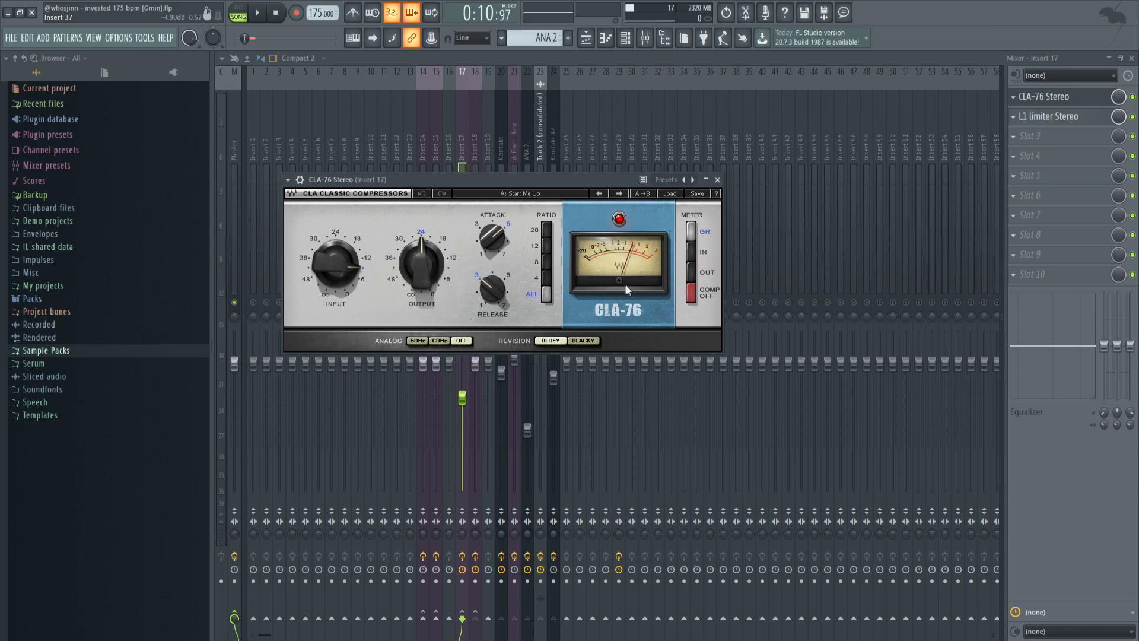
{"action": "left_click", "coordinate": [1062, 117]}
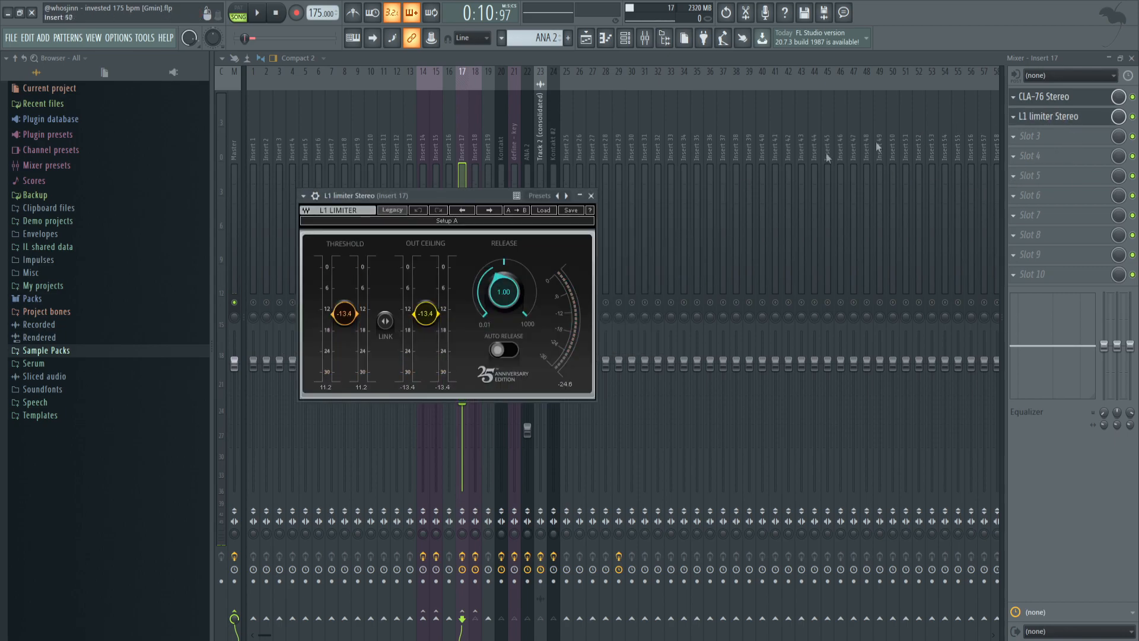
Step: Examine the ValhallaVintageVerb reverb settings on mixer Insert 15
{"action": "left_click", "coordinate": [441, 132]}
{"action": "left_click", "coordinate": [1041, 96]}
{"action": "left_click", "coordinate": [1041, 97]}
{"action": "left_click", "coordinate": [1041, 96]}
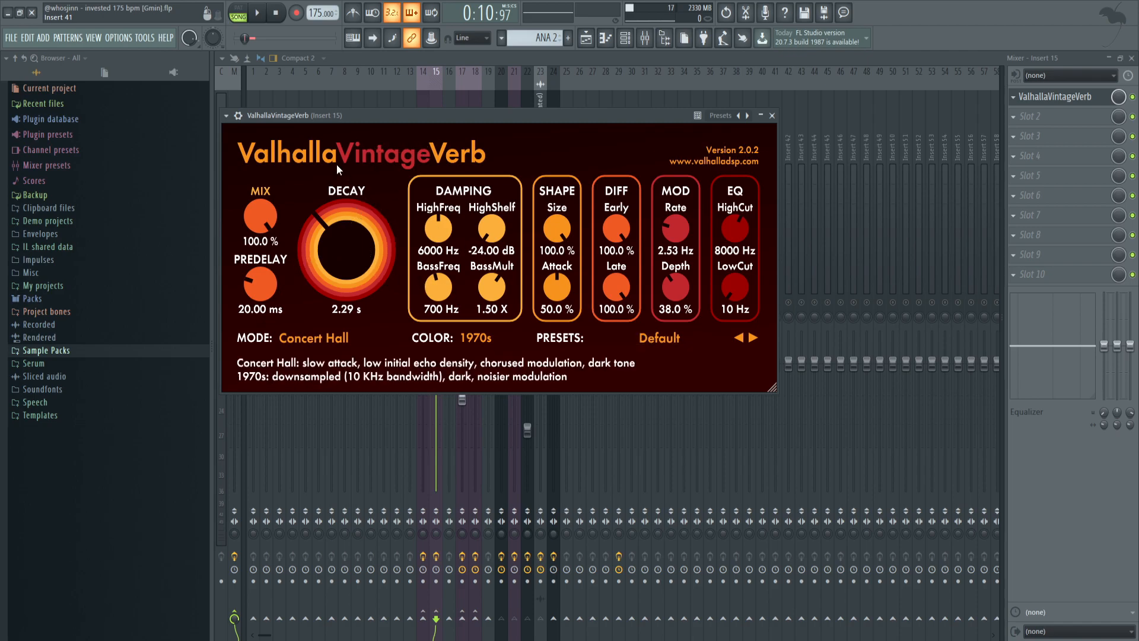
Step: Examine the Comeback Kid delay settings on mixer Insert 14 and close the plugin
{"action": "left_click", "coordinate": [434, 95]}
{"action": "left_click", "coordinate": [420, 105]}
{"action": "left_click", "coordinate": [1033, 98]}
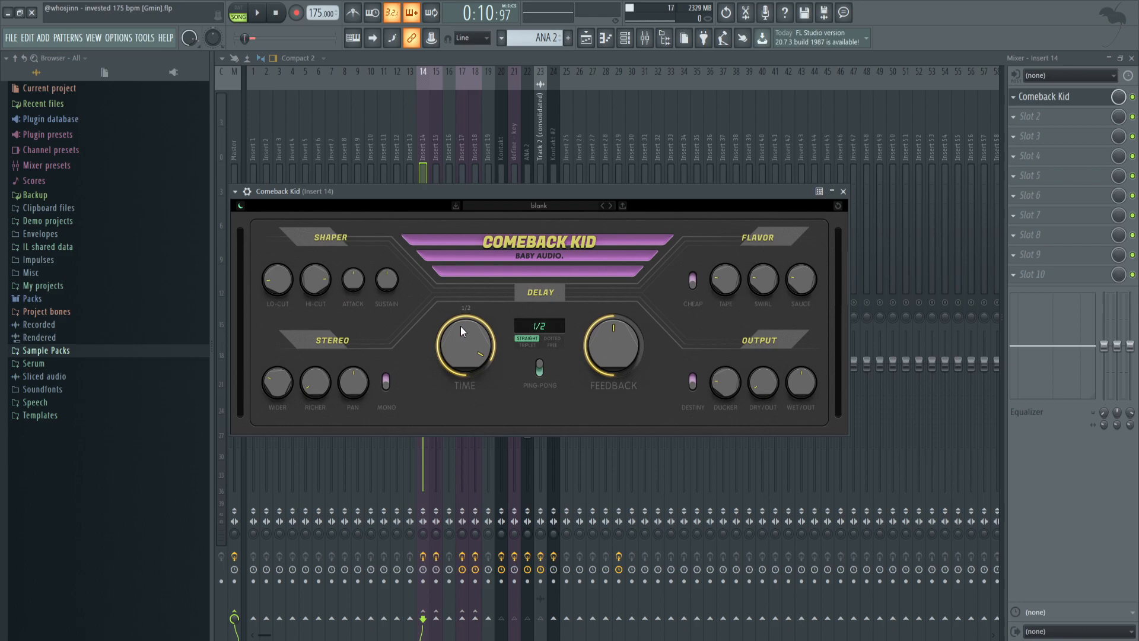
{"action": "key", "text": "Escape"}
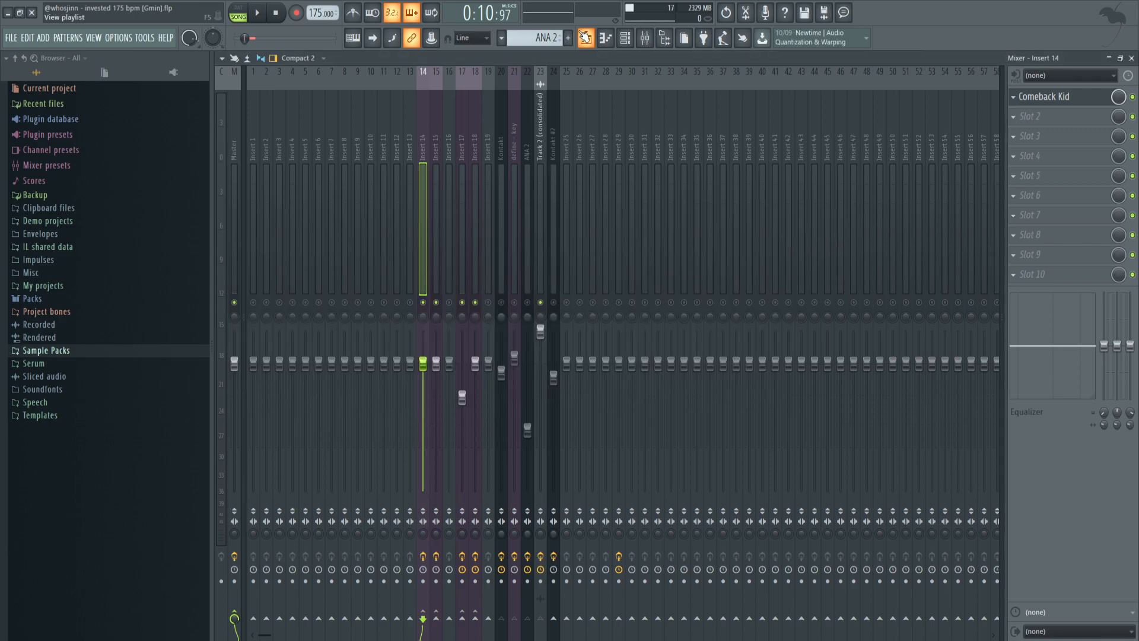
Step: Return to the playlist arrangement and reset the playback position to the start of the song
{"action": "key", "text": "F5"}
{"action": "key", "text": "space"}
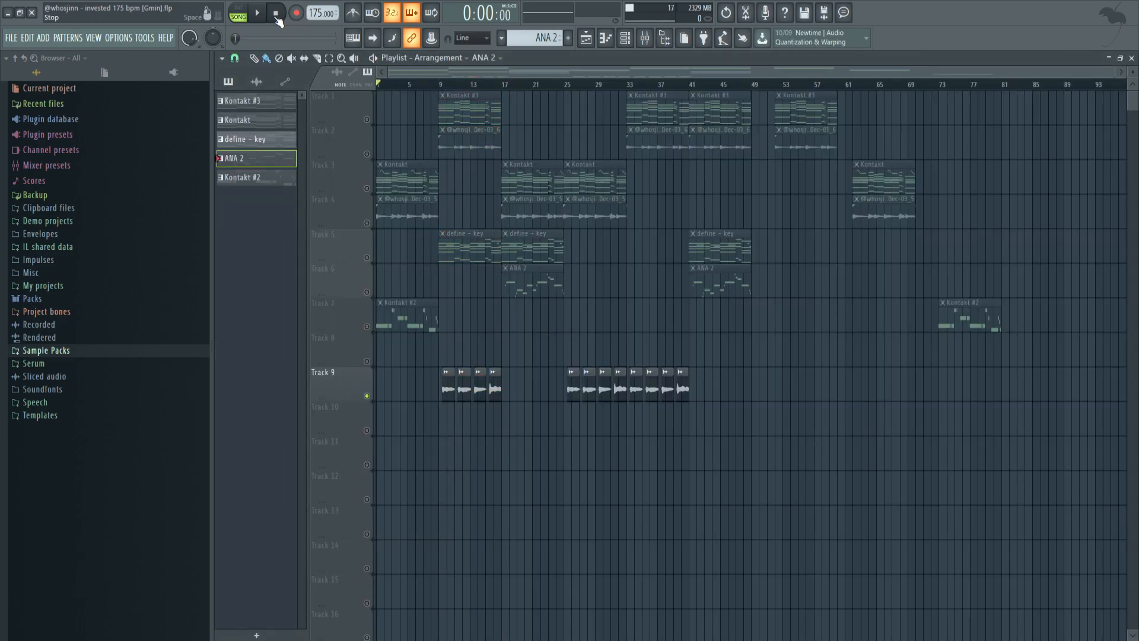